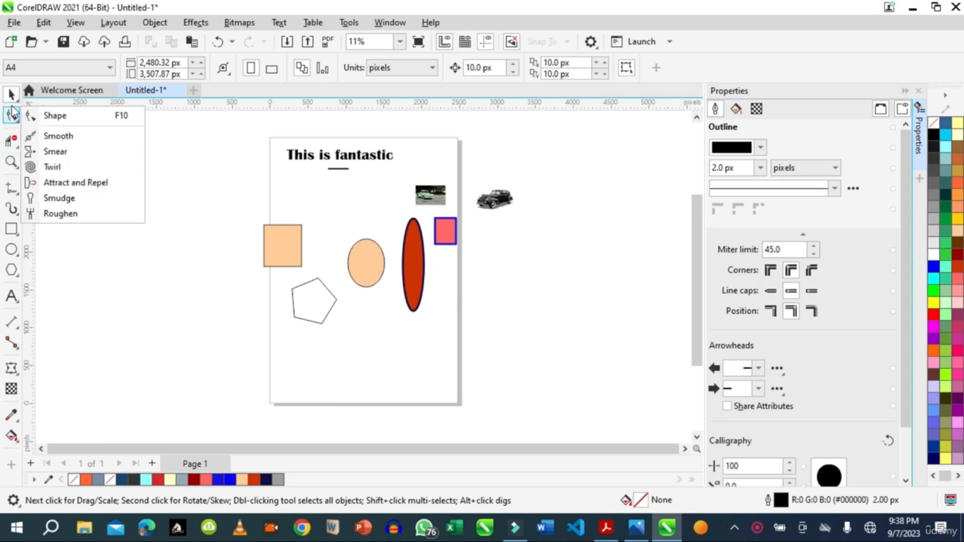
- Move the unfilled pentagon up into the empty area beneath the "this is cool" text
left_click(50, 162)
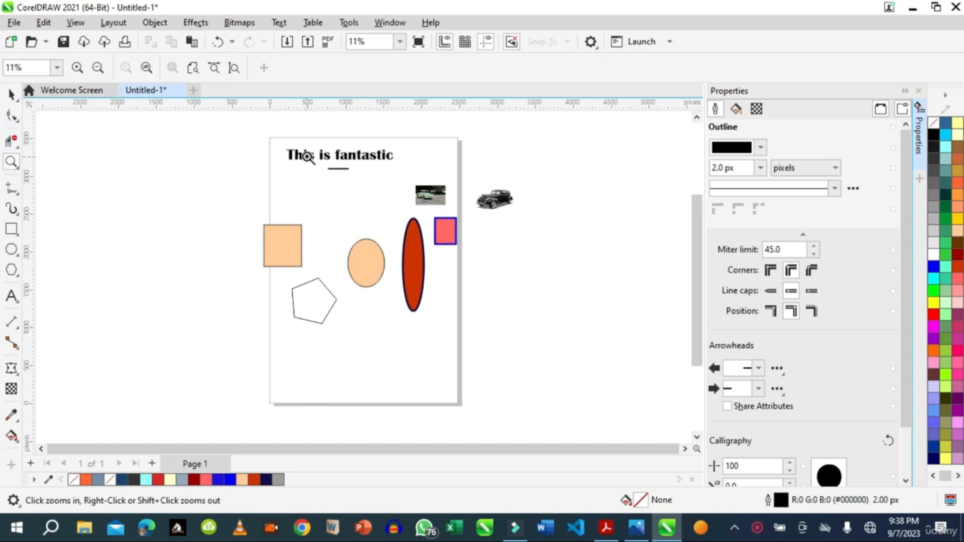
left_click_drag(232, 132, 664, 338)
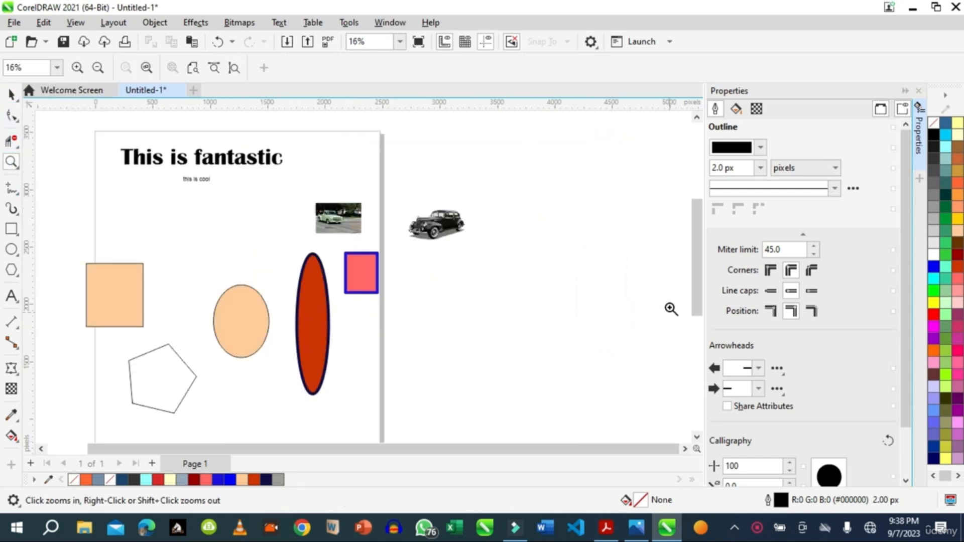
left_click_drag(66, 132, 383, 362)
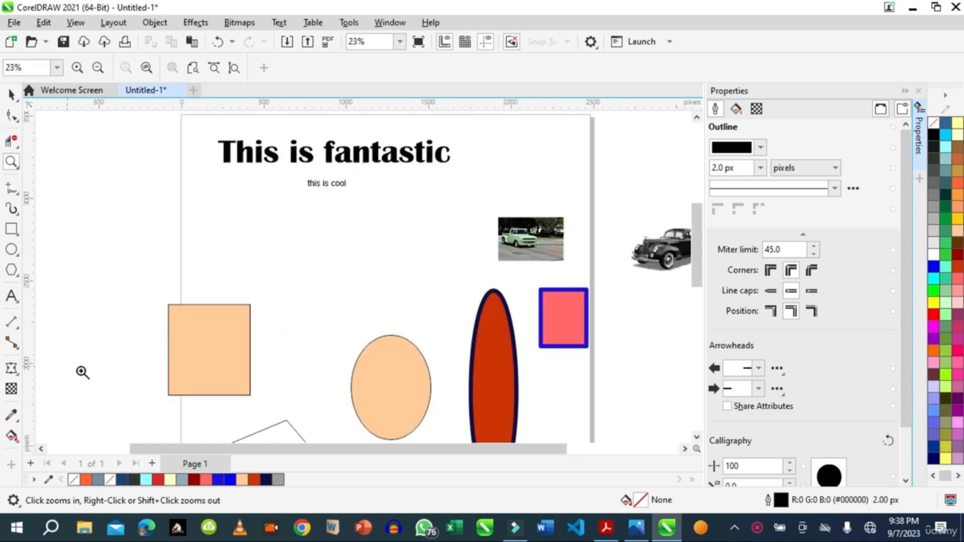
left_click(11, 95)
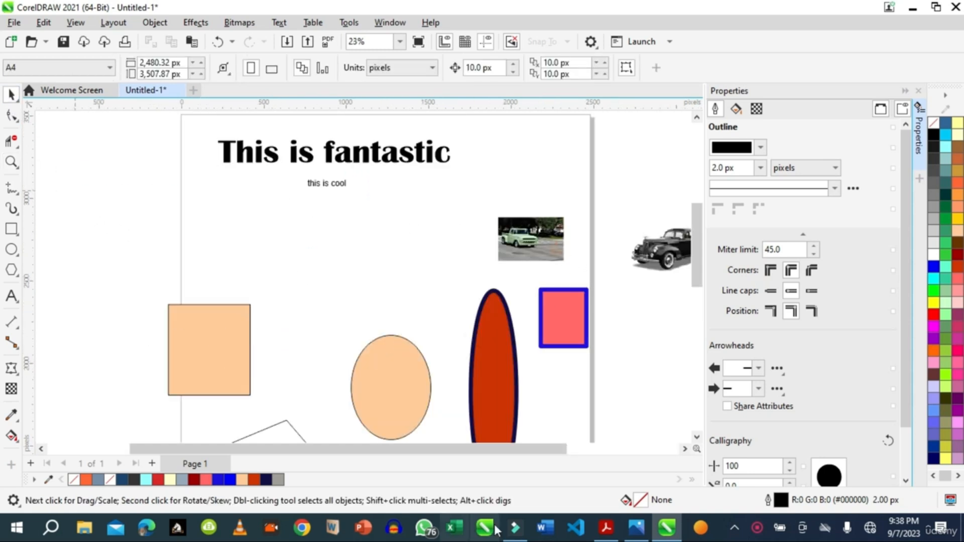
left_click(287, 419)
left_click_drag(286, 423, 338, 236)
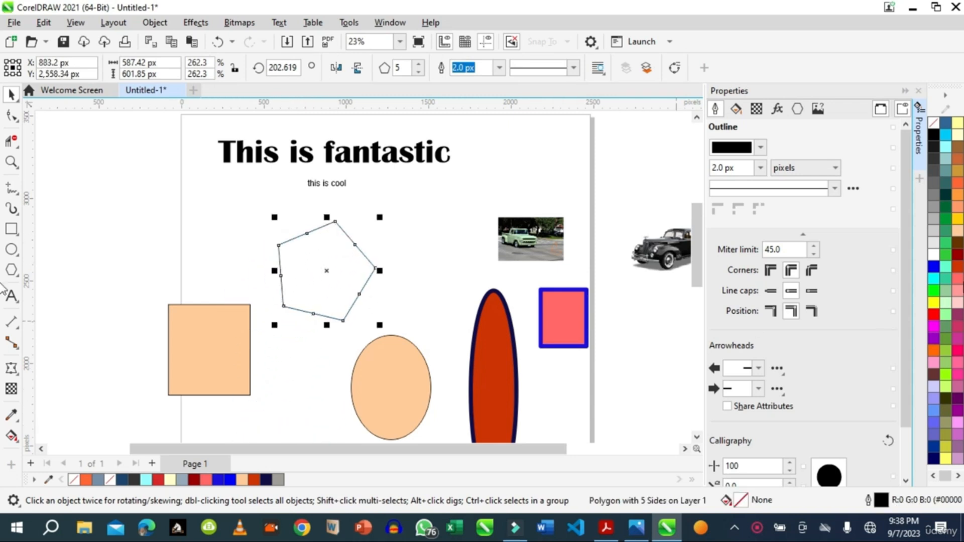
- Sample the light green of the truck photo with the Color Eyedropper and fill the pentagon with it
left_click(17, 427)
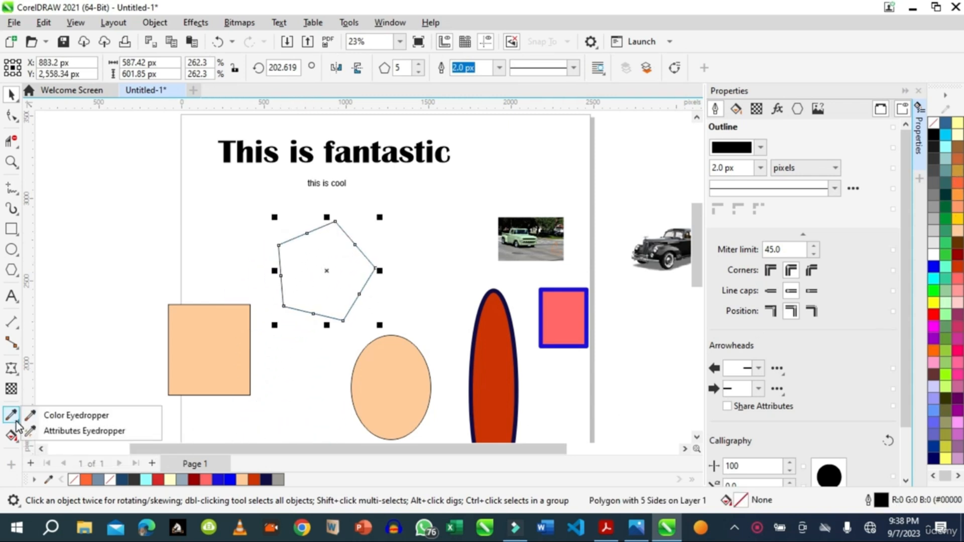
left_click(59, 415)
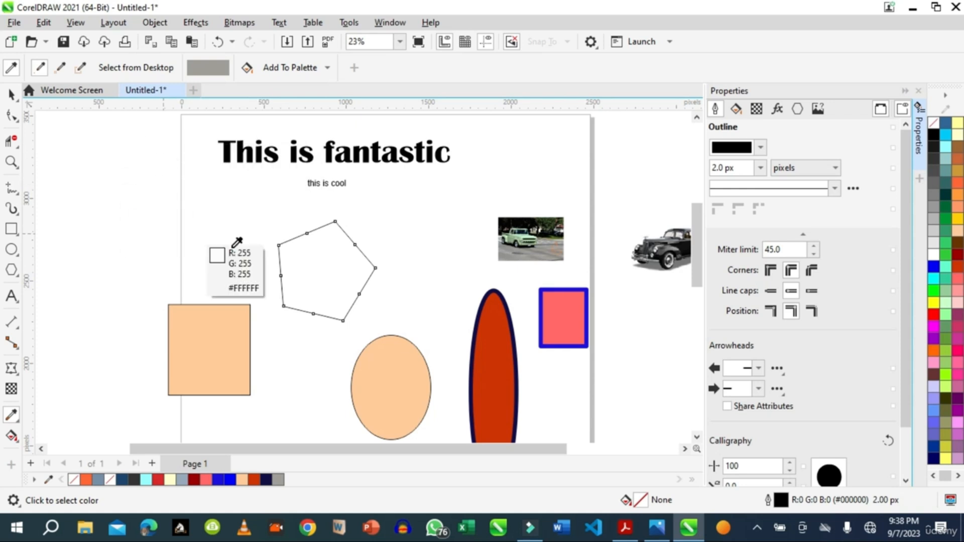
left_click(528, 230)
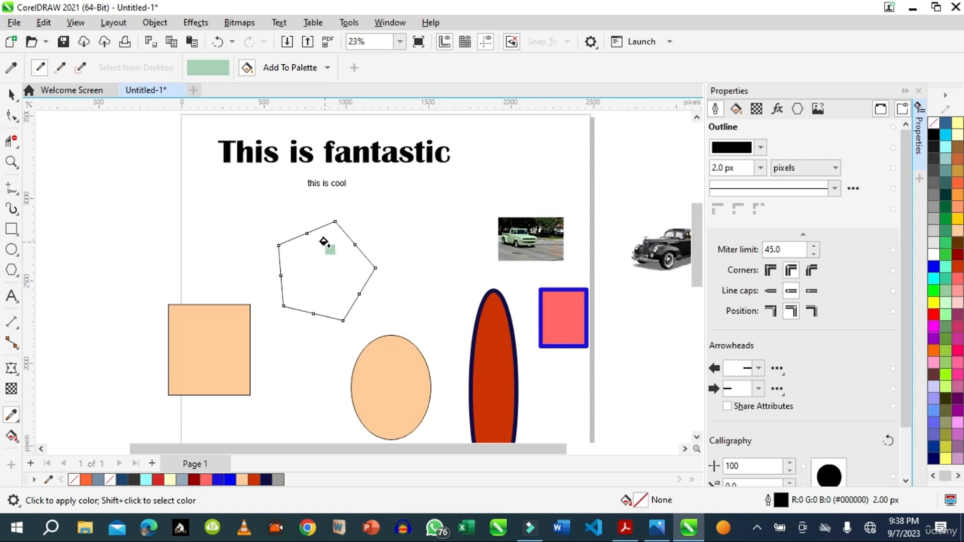
left_click(324, 243)
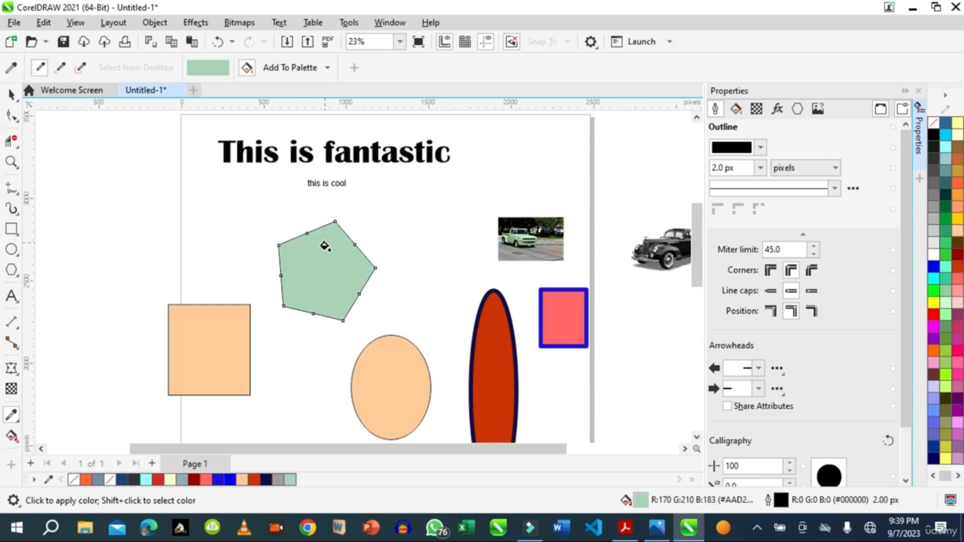
left_click(12, 95)
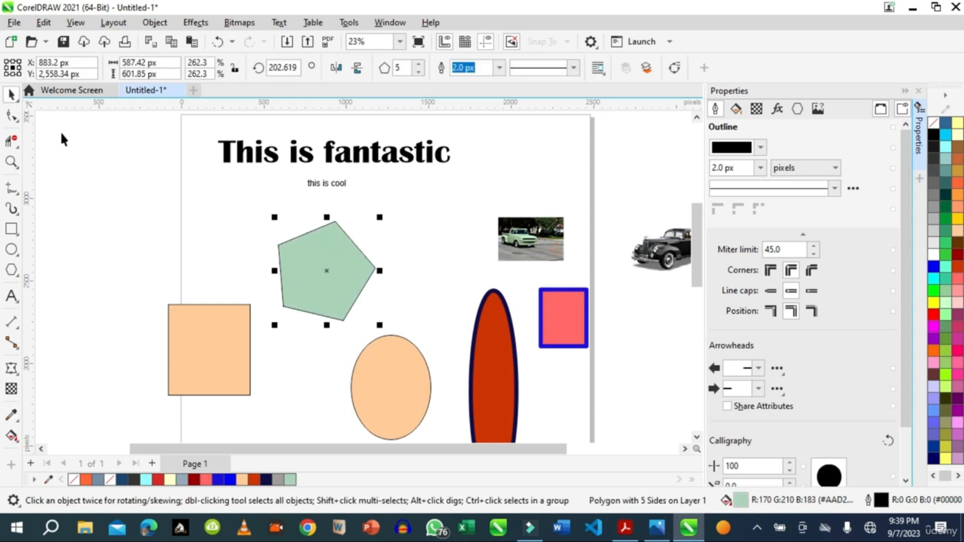
- Move the black car image onto the page, directly above the green truck photo
left_click(17, 419)
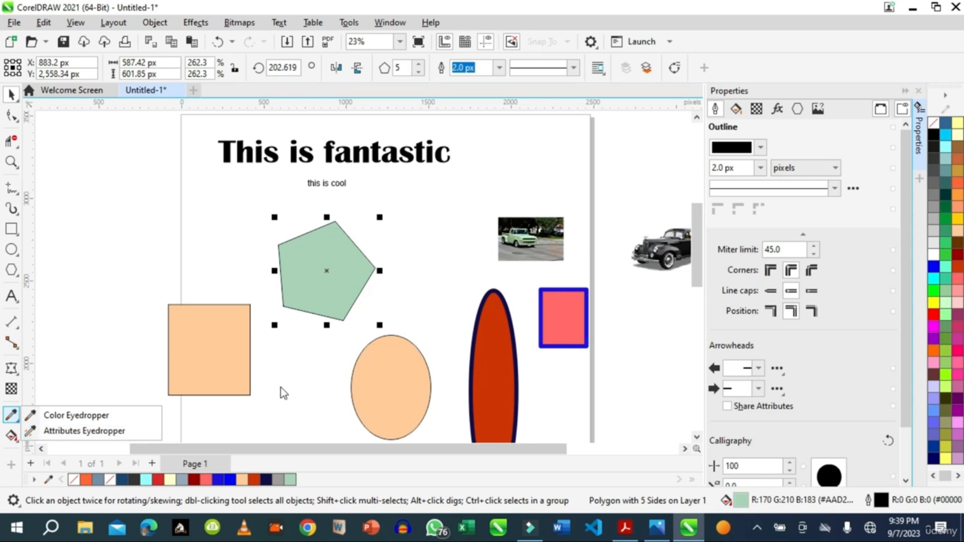
left_click(294, 379)
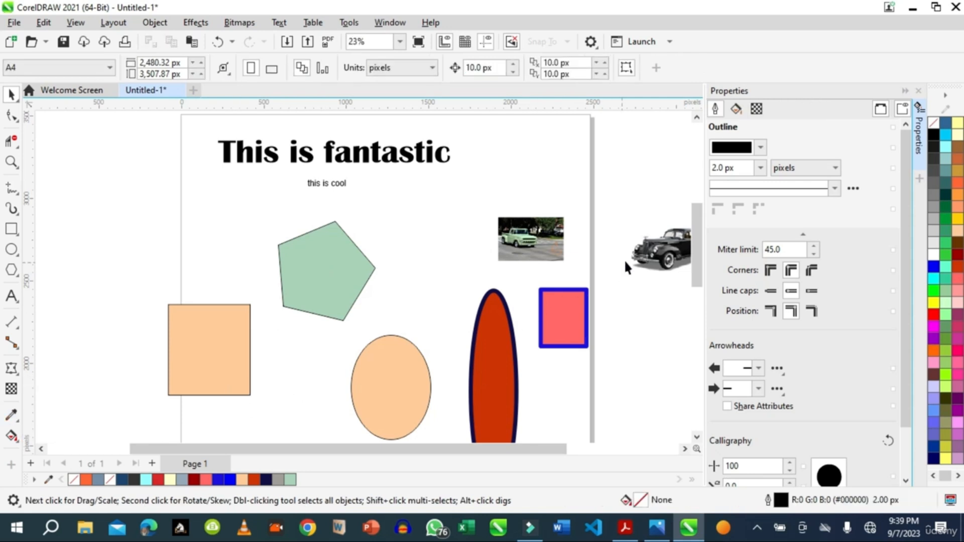
left_click_drag(657, 245, 517, 169)
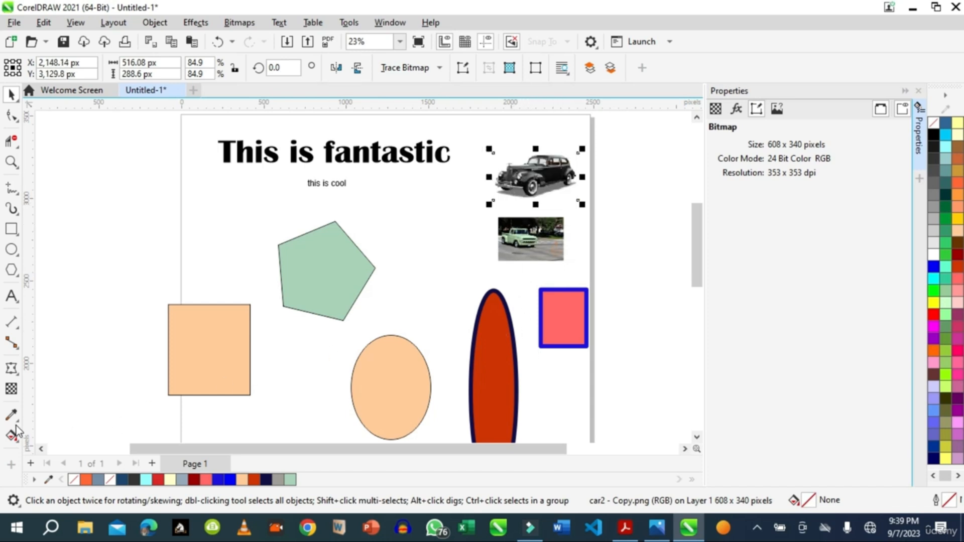
- Set the Attributes Eyedropper to copy Text properties and sample the "This is fantastic" heading
left_click(385, 159)
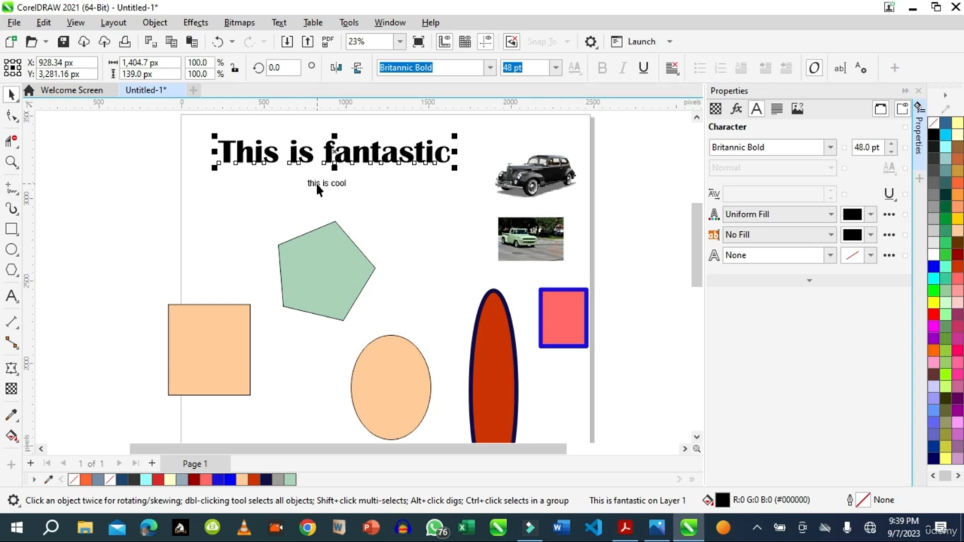
left_click(15, 419)
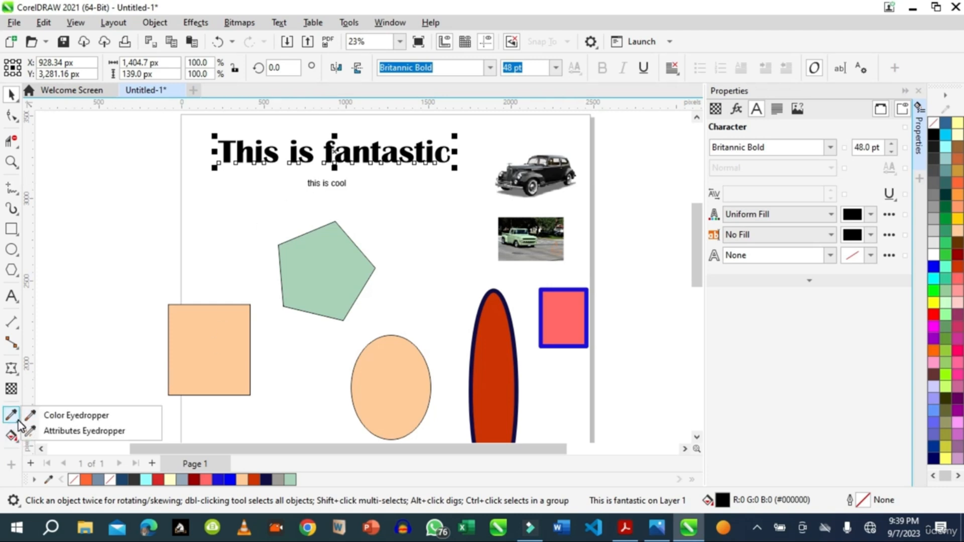
left_click(64, 432)
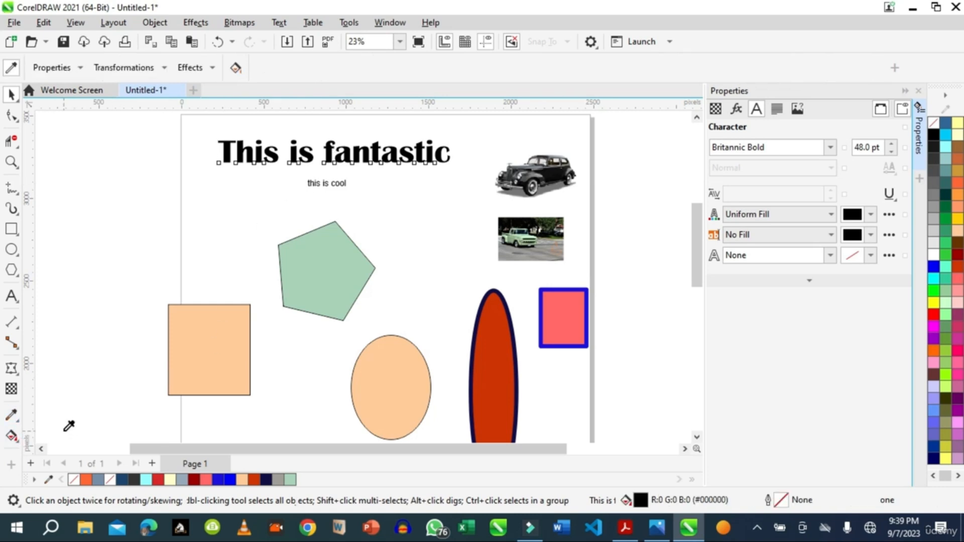
left_click(80, 69)
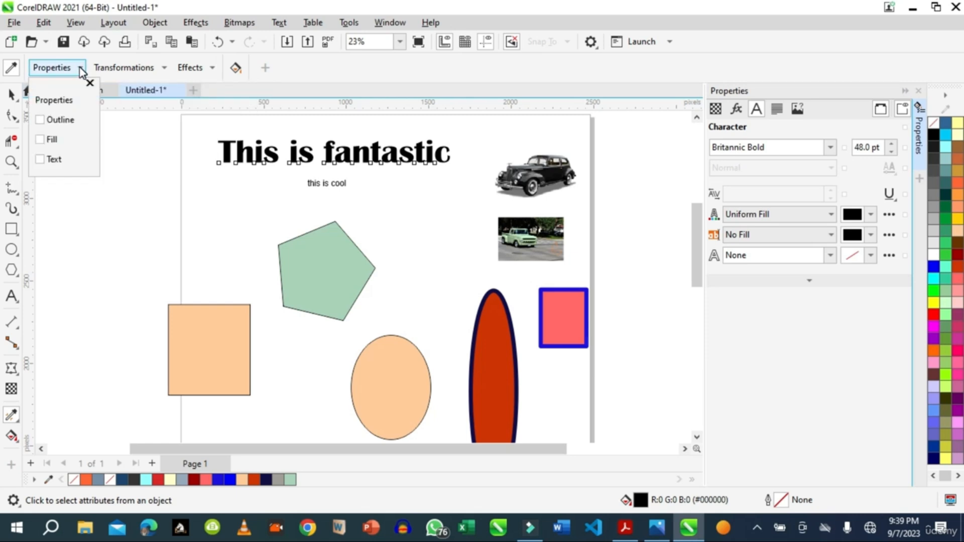
left_click(166, 68)
left_click(166, 69)
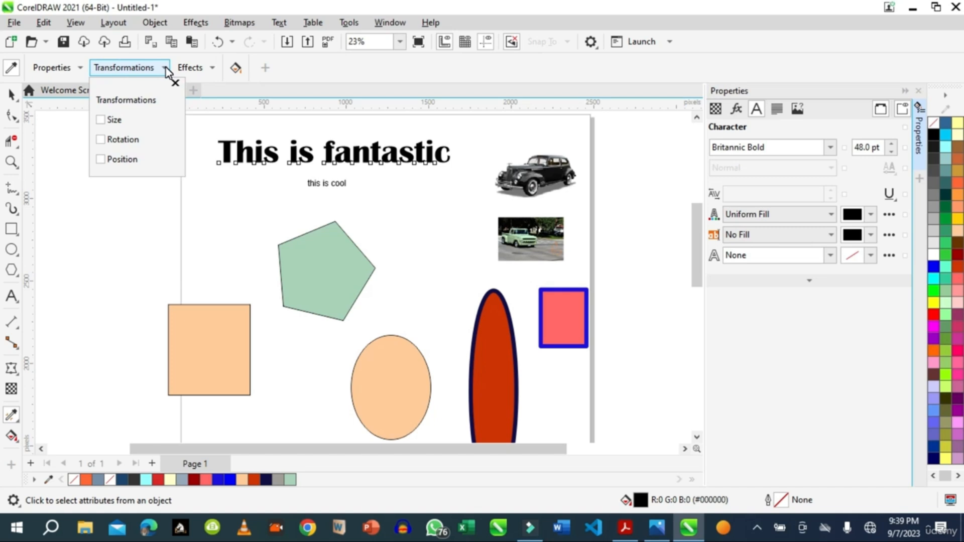
left_click(212, 69)
left_click(212, 69)
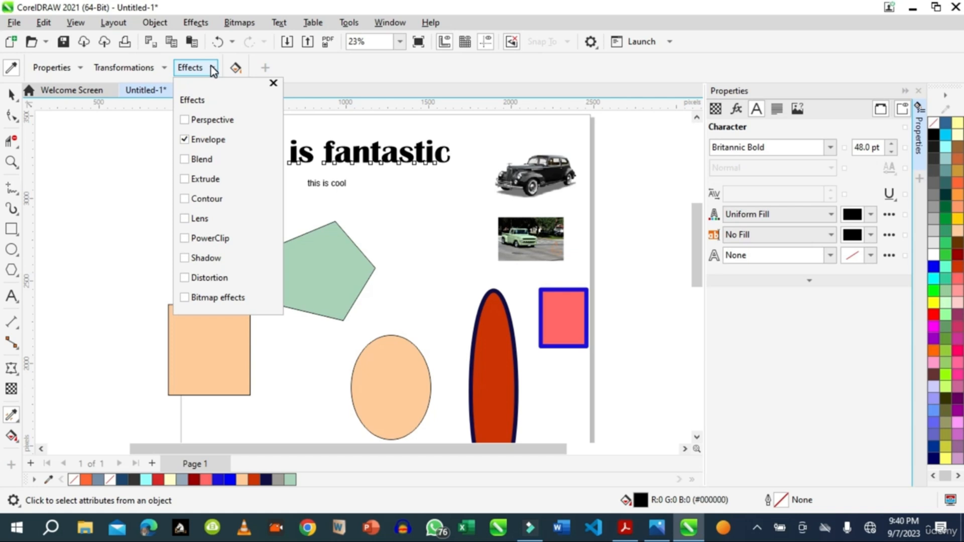
left_click(212, 68)
left_click(79, 70)
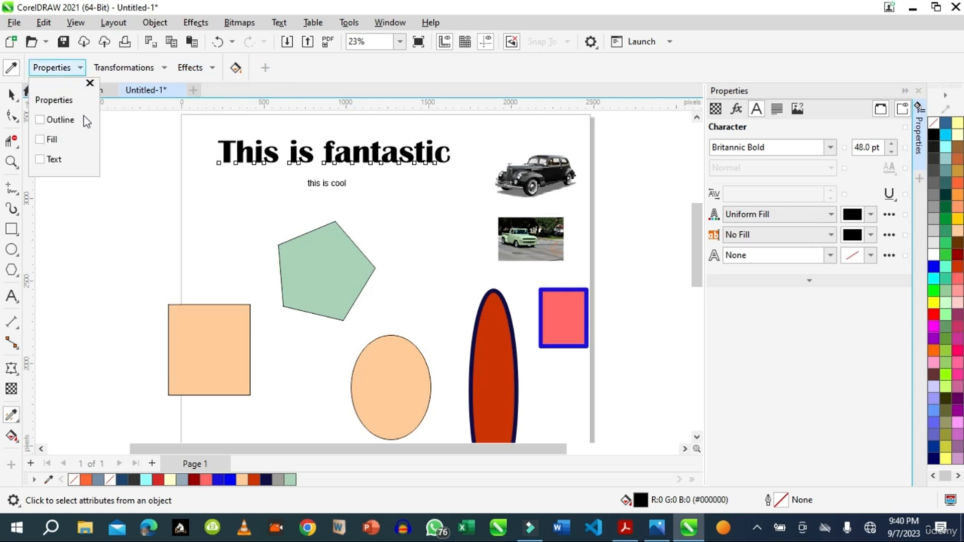
left_click(40, 160)
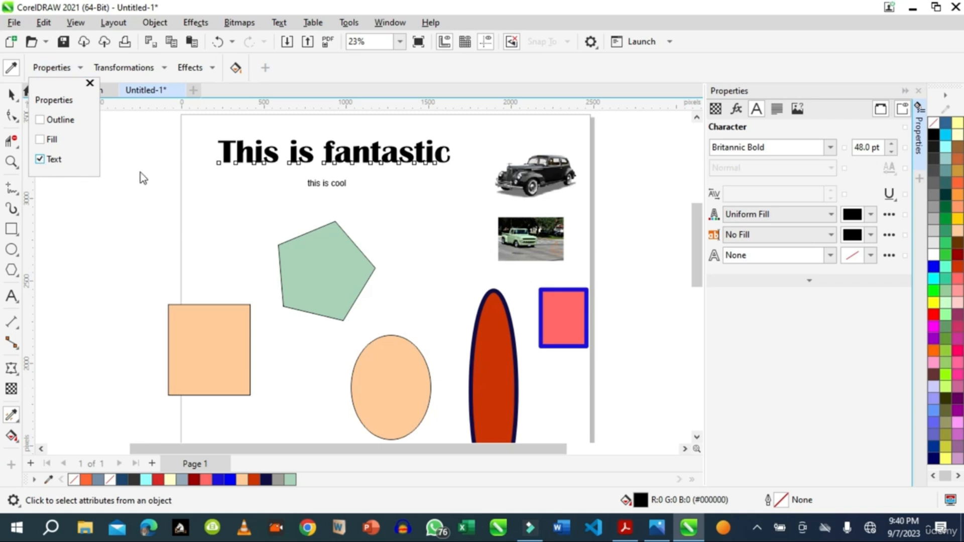
left_click(90, 83)
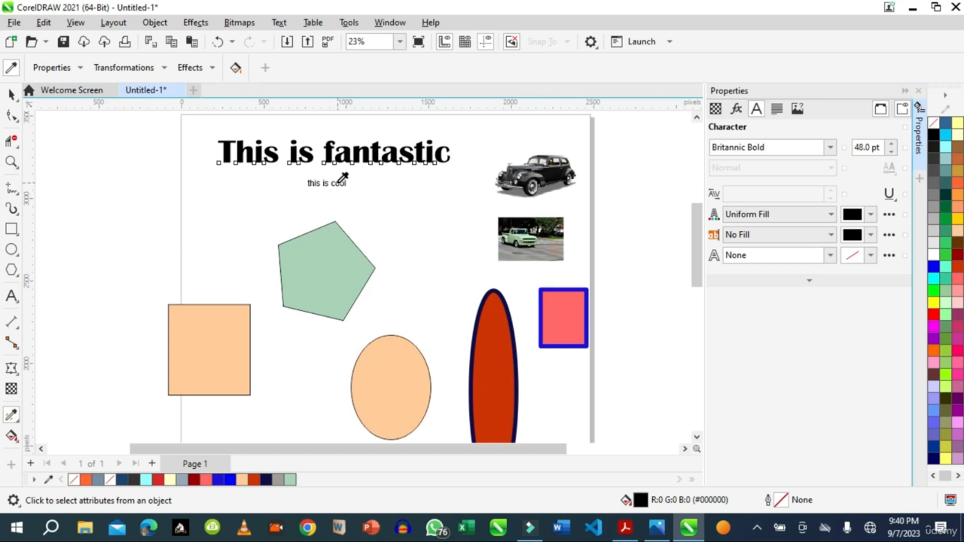
left_click(354, 143)
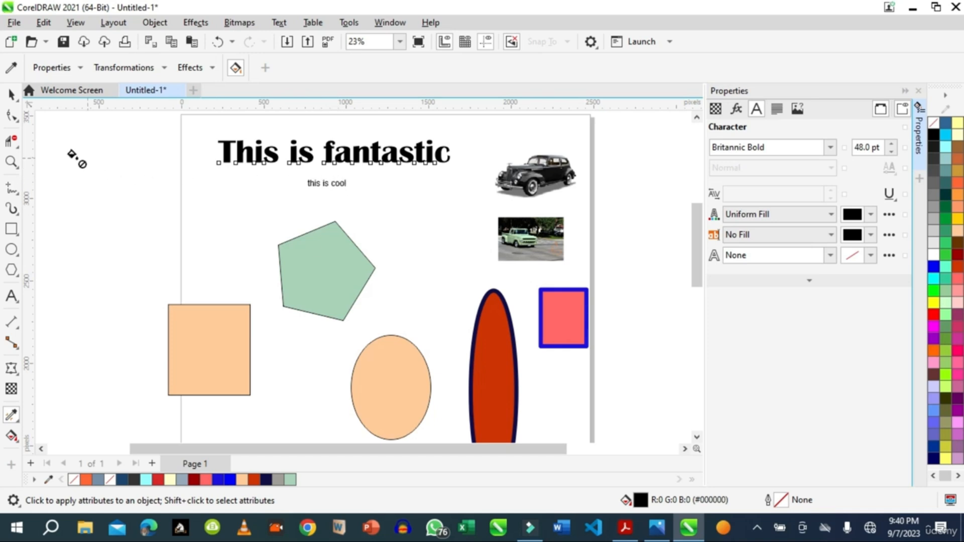
- Add Outline and Fill to the properties that the Attributes Eyedropper copies
left_click(17, 169)
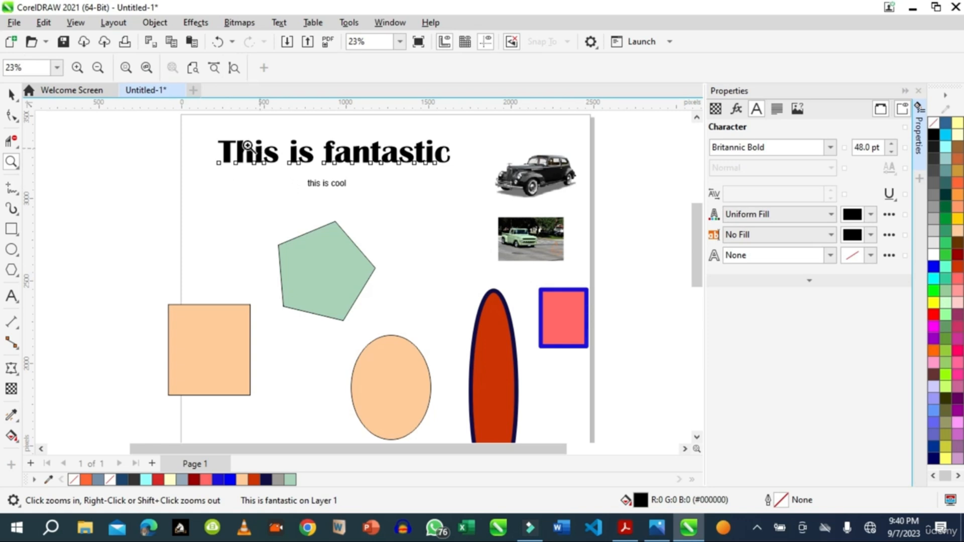
left_click_drag(201, 133, 470, 223)
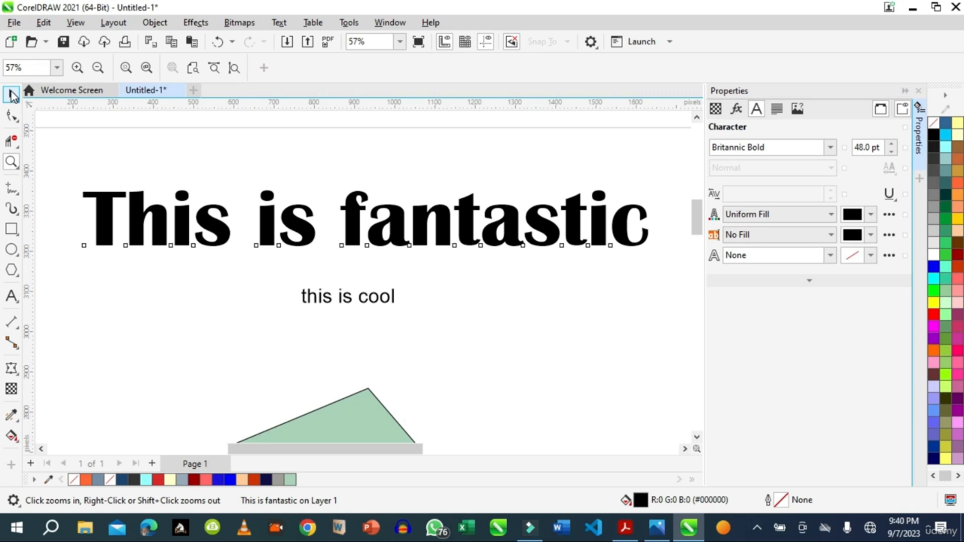
left_click(11, 94)
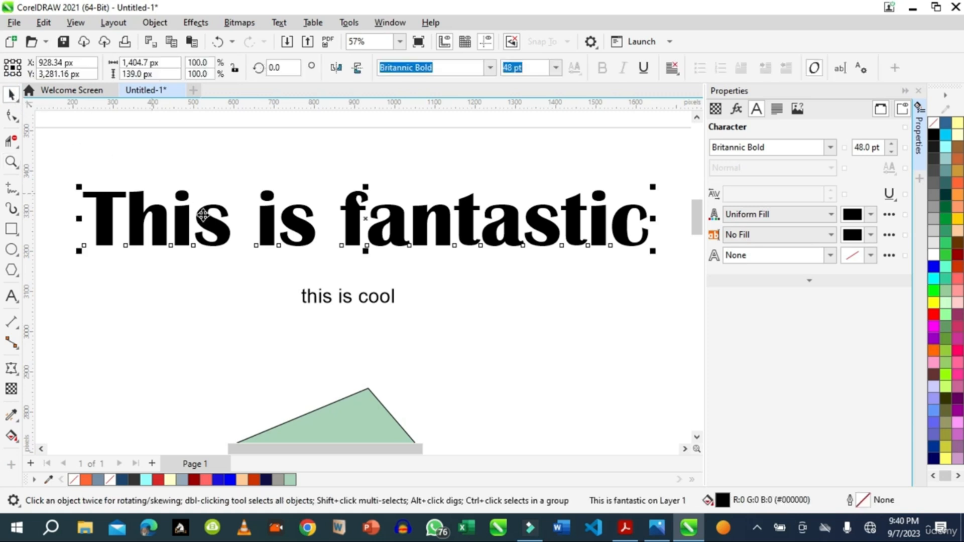
left_click(17, 426)
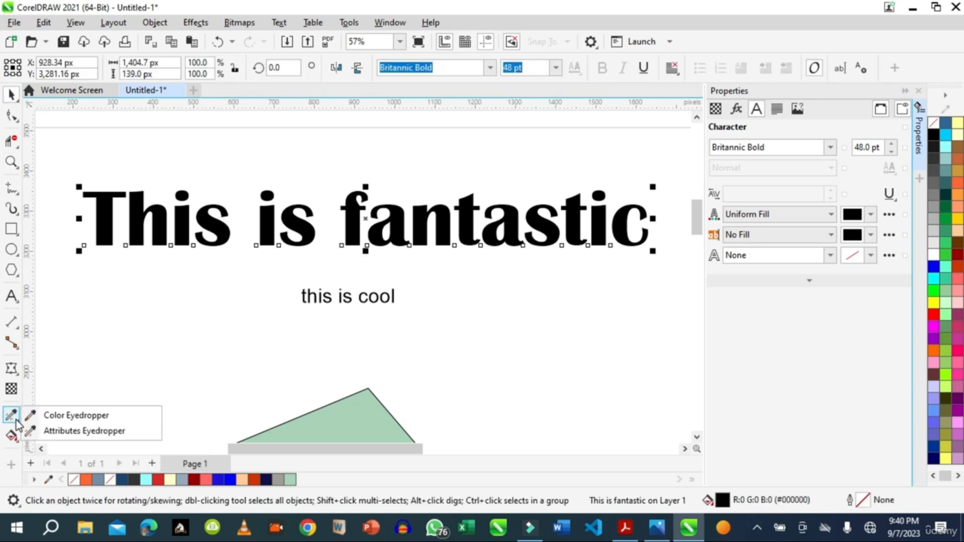
left_click(71, 433)
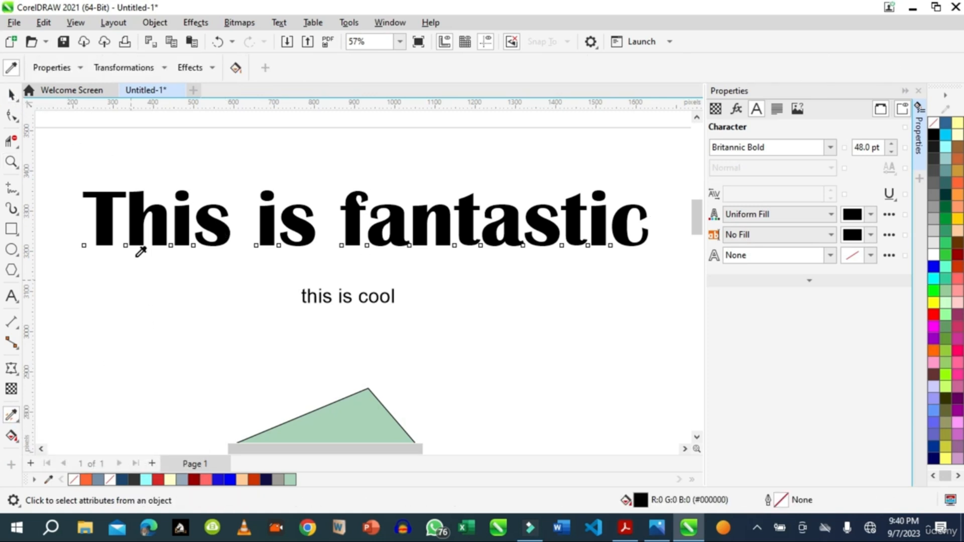
left_click(80, 69)
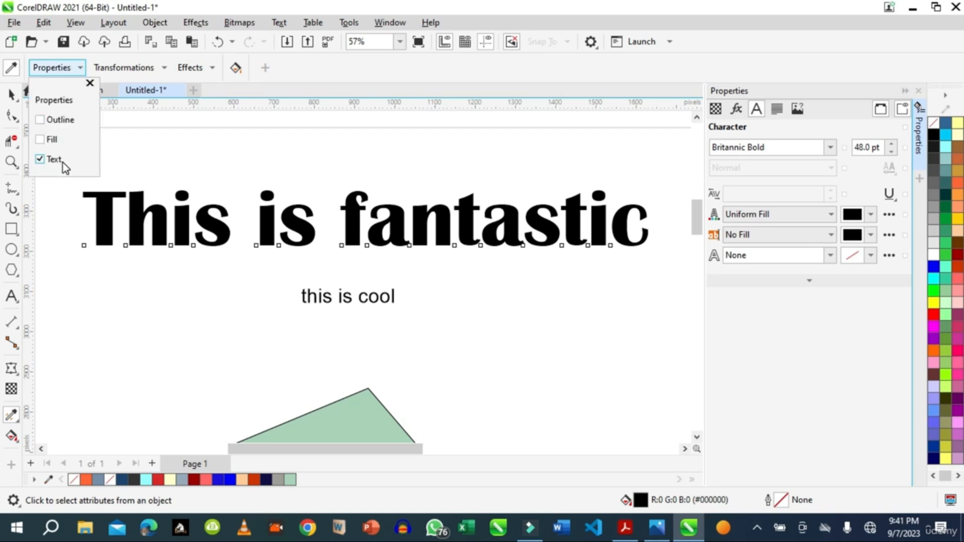
left_click(40, 121)
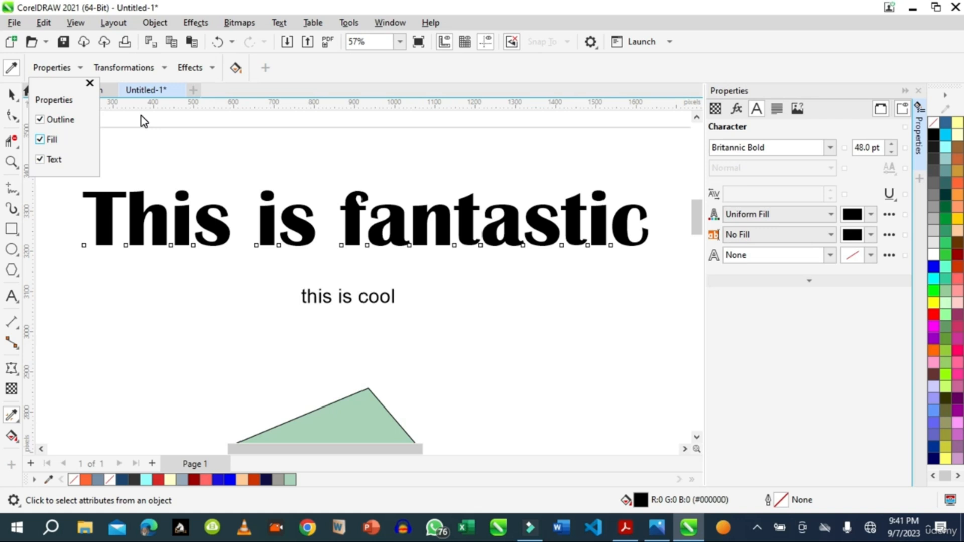
left_click(128, 116)
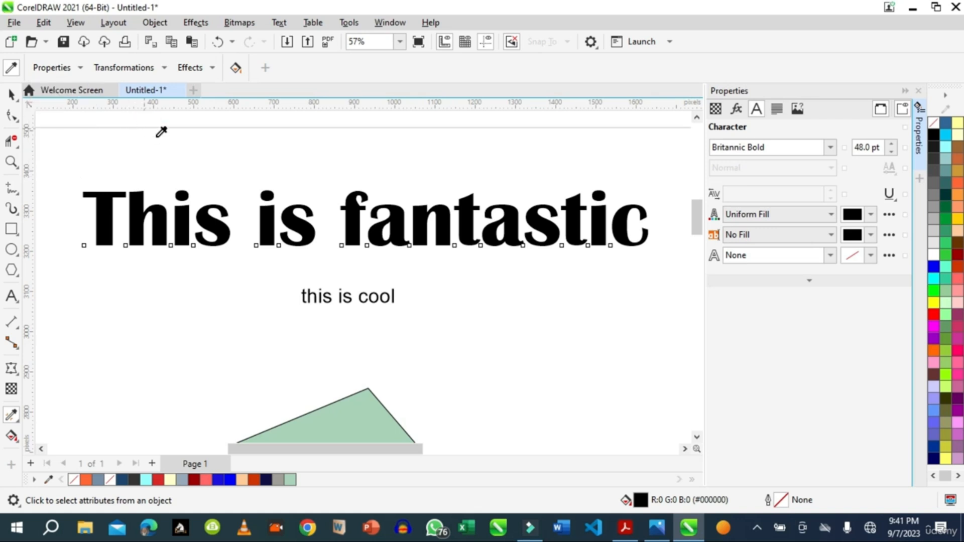
- Copy the attributes of the "This is fantastic" heading onto the "this is cool" text
left_click(361, 209)
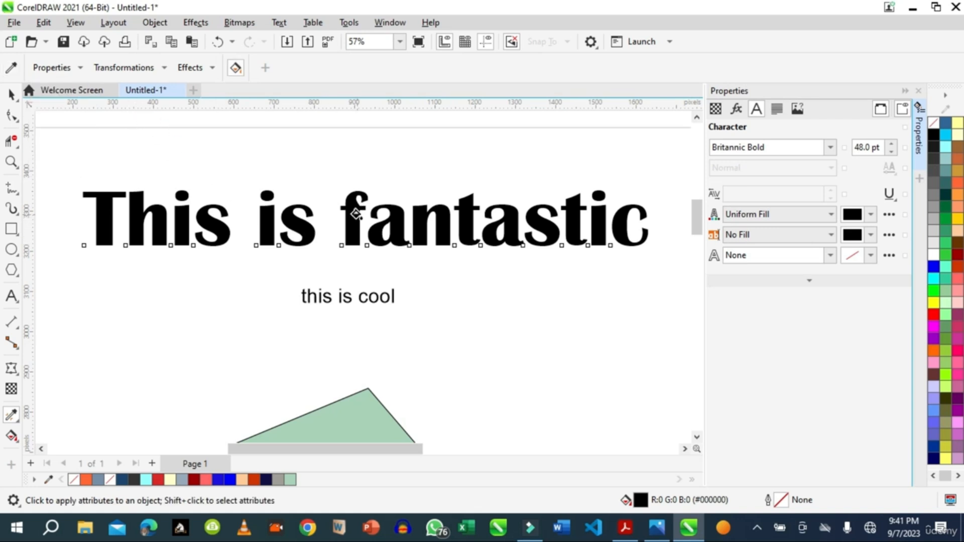
left_click(341, 288)
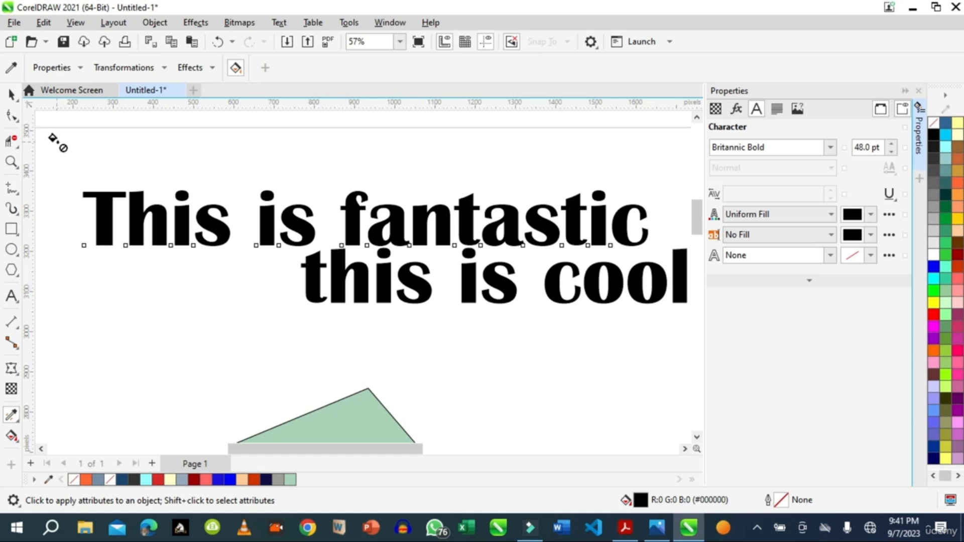
left_click(12, 117)
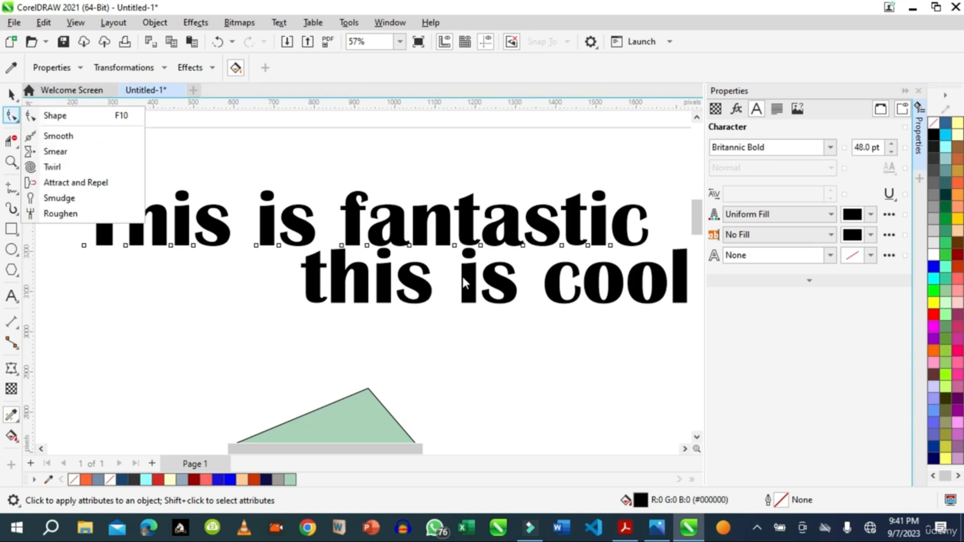
- Move the "this is cool" text so that it sits roughly centred beneath the "This is fantastic" heading
left_click(462, 277)
left_click(12, 95)
left_click_drag(424, 291, 285, 308)
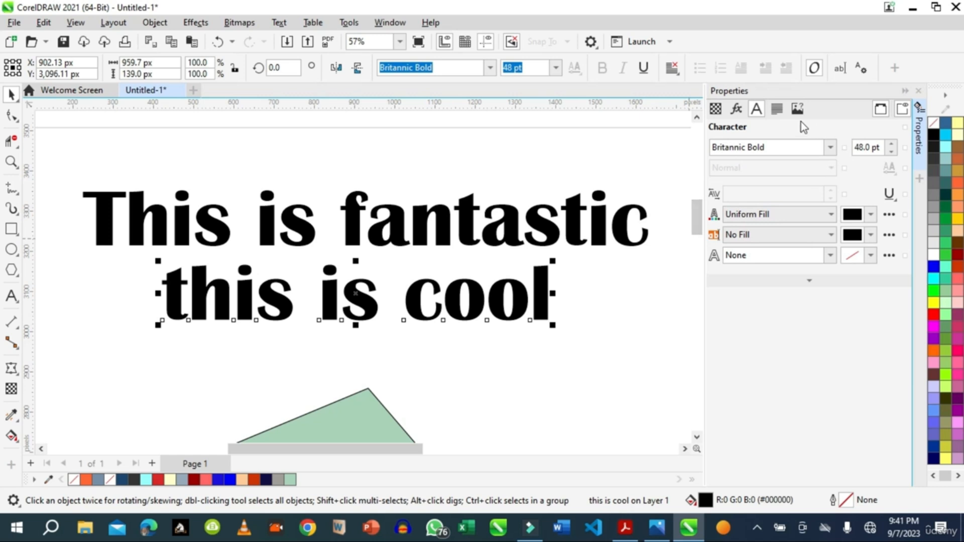
- Collapse the Properties docker and move the green truck photo up to sit just below the black car image
left_click(905, 90)
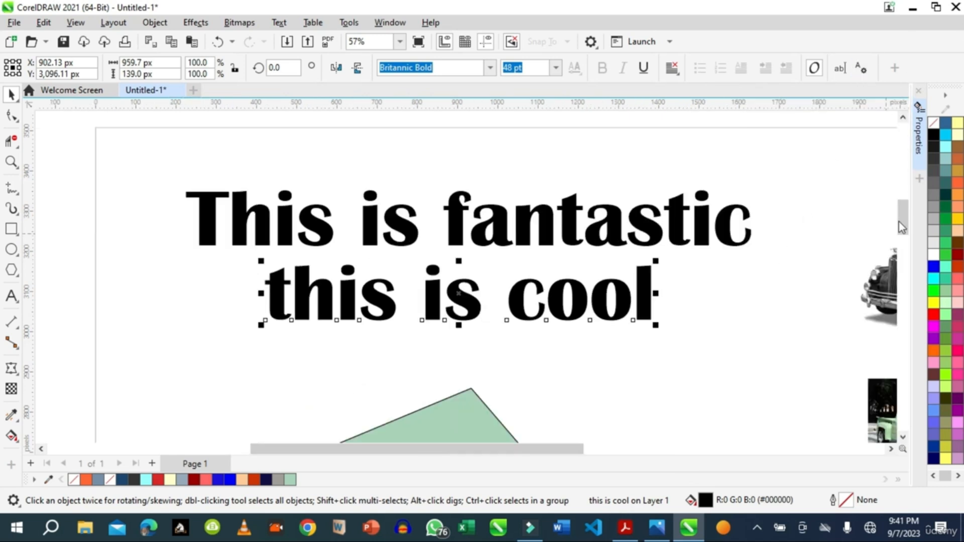
left_click_drag(552, 448, 697, 445)
left_click(584, 395)
left_click_drag(584, 394, 591, 355)
left_click(591, 289)
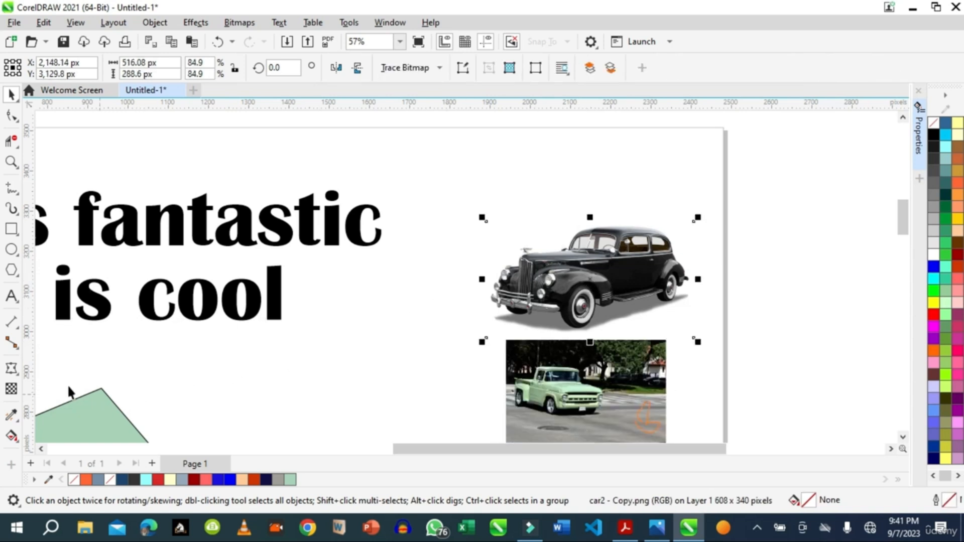
left_click(11, 371)
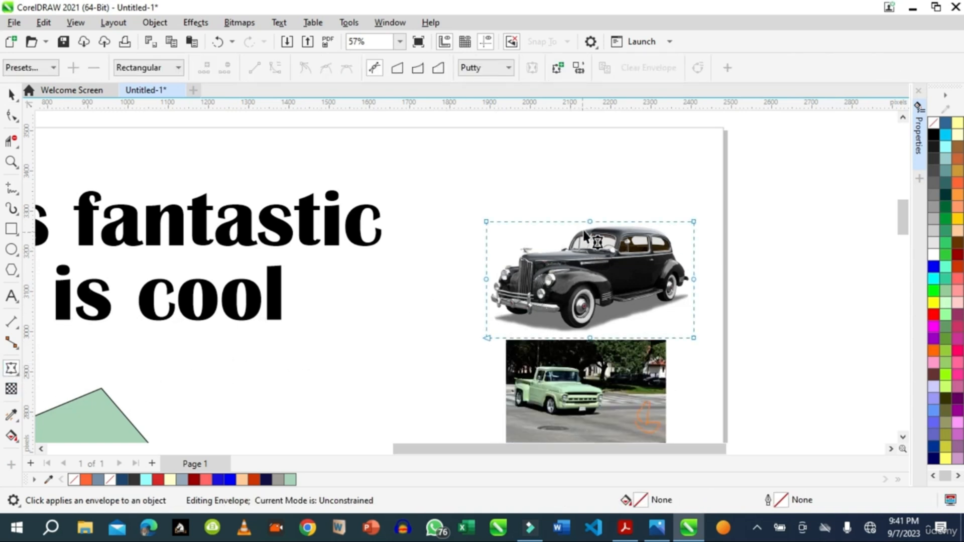
left_click_drag(590, 222, 591, 252)
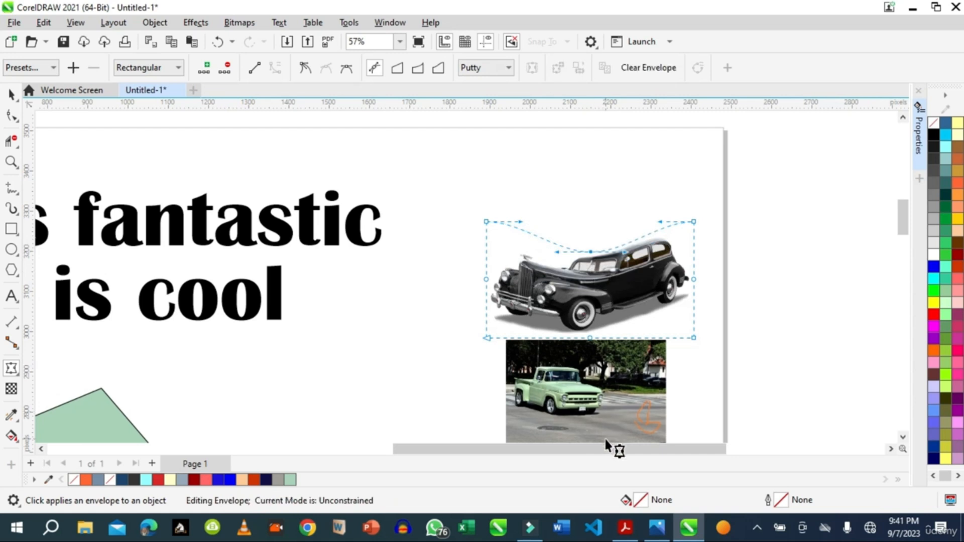
left_click(647, 68)
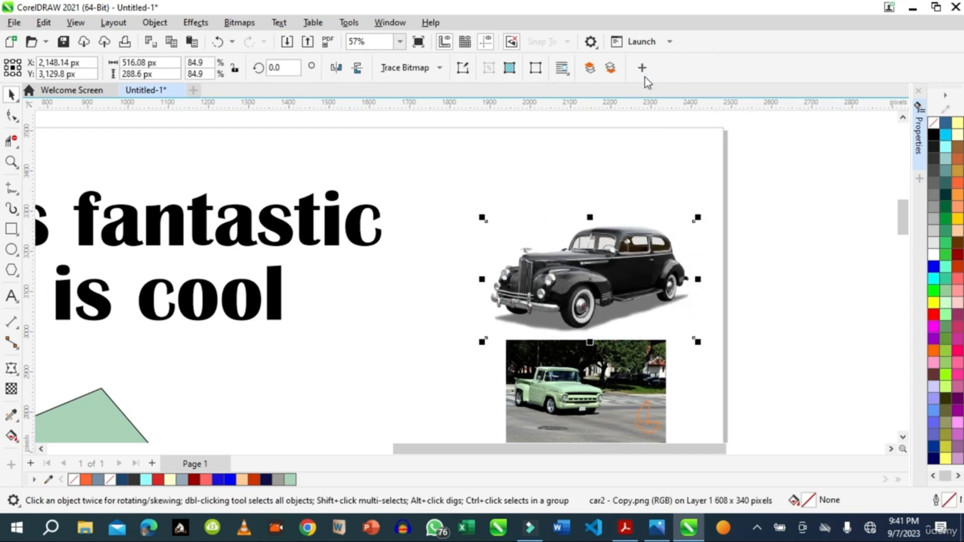
- Use the Envelope tool to pull the middle of the black car image's upper edge downward into a curve
left_click(11, 368)
left_click_drag(589, 221, 591, 257)
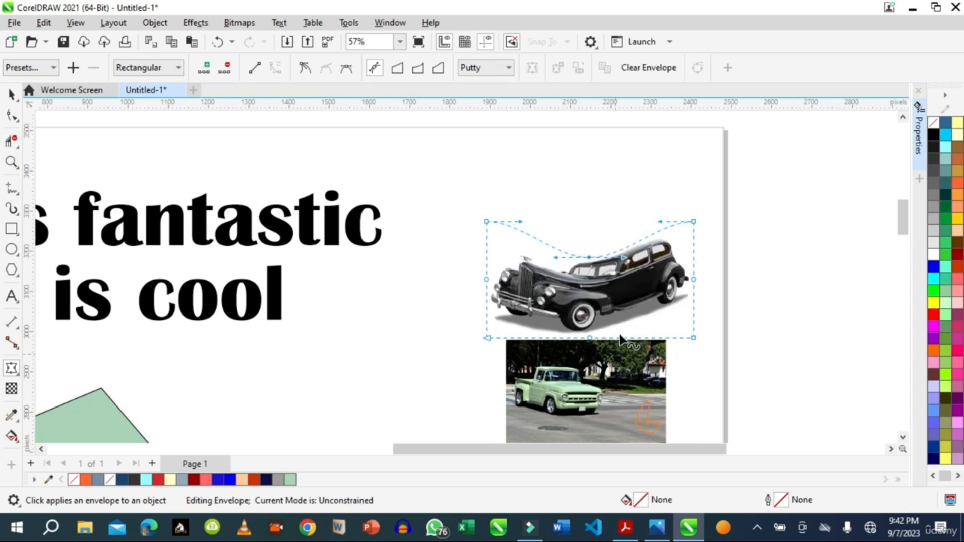
mouse_move(904, 220)
left_mouse_down()
mouse_move(904, 235)
mouse_move(903, 220)
left_mouse_up()
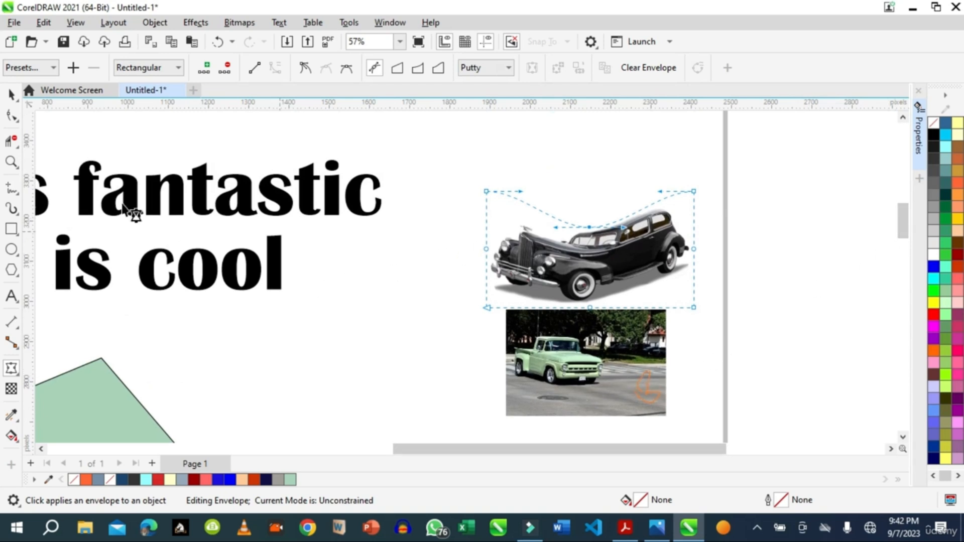
left_click(11, 94)
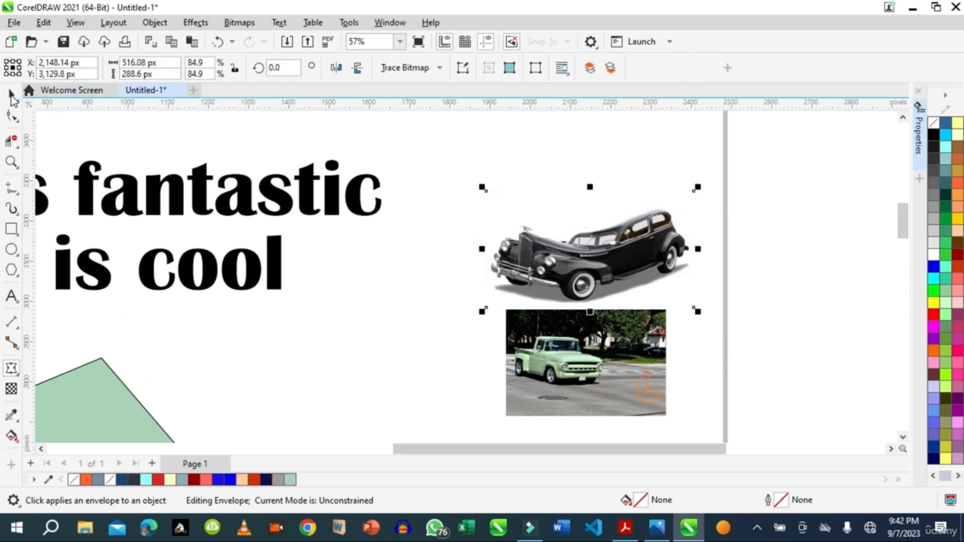
- Set the Attributes Eyedropper to copy the Envelope effect, and review its Transformations options
left_click(11, 415)
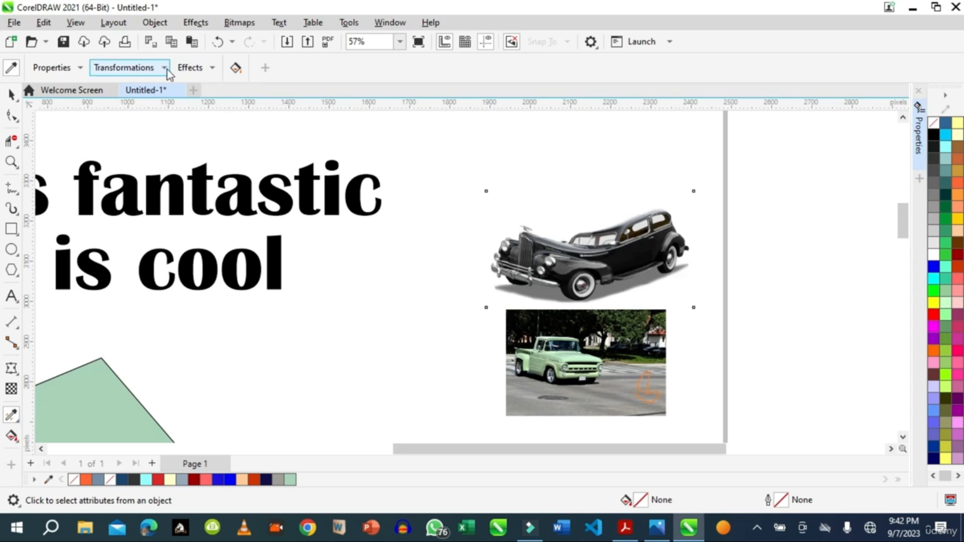
left_click(212, 68)
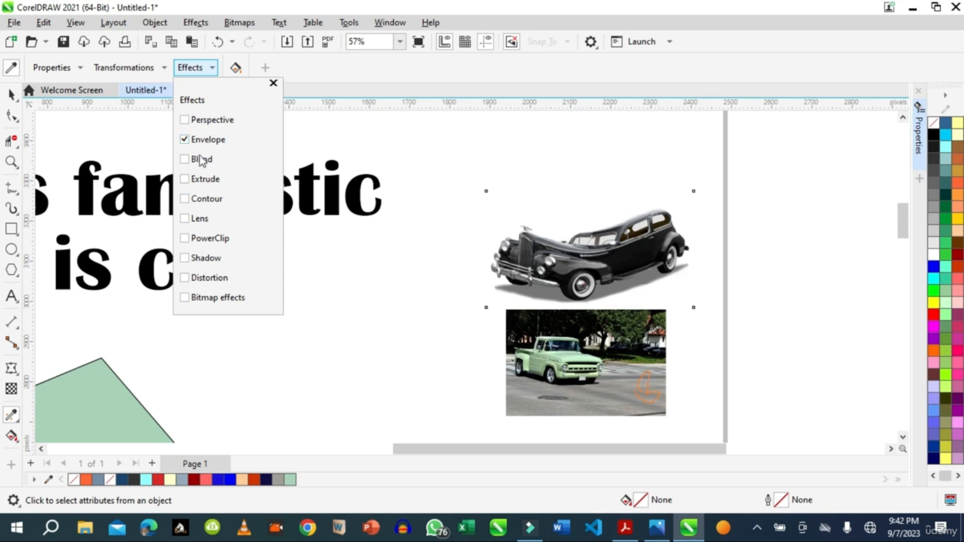
left_click(166, 69)
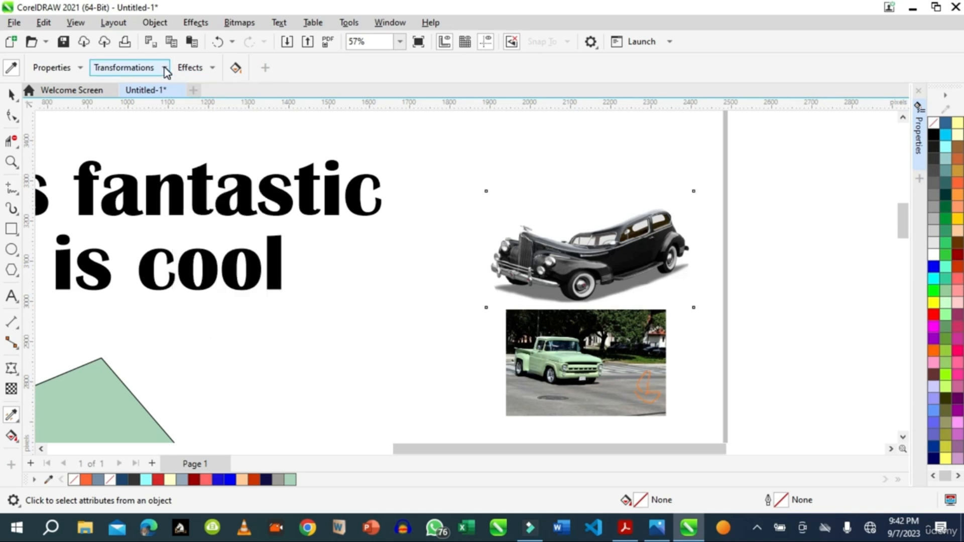
left_click(166, 69)
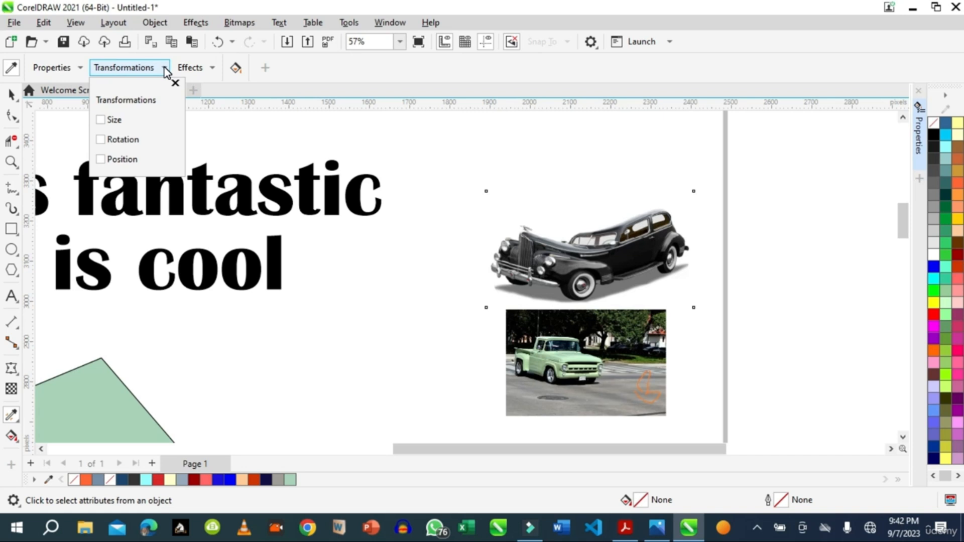
- Exclude Outline and Fill from the properties that the Attributes Eyedropper copies
left_click(81, 69)
left_click(81, 70)
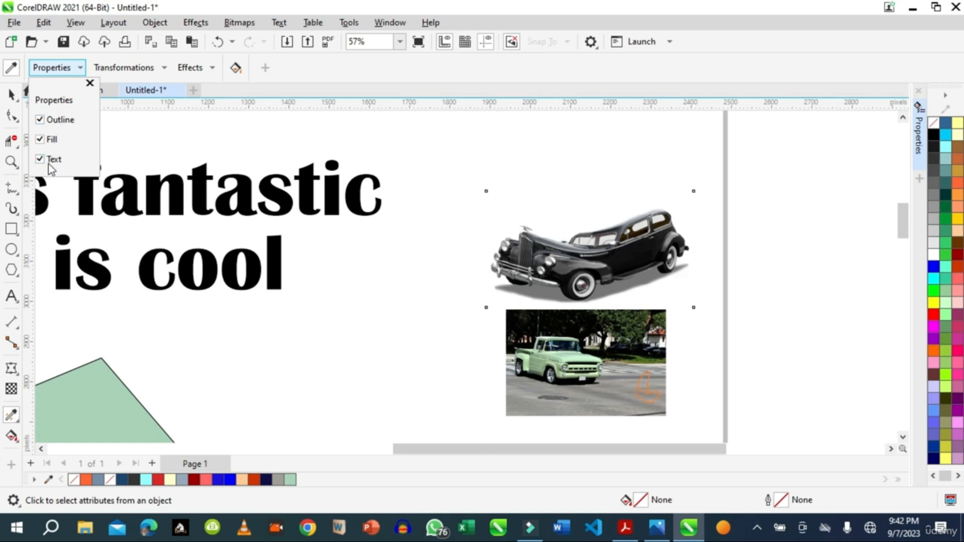
left_click(40, 140)
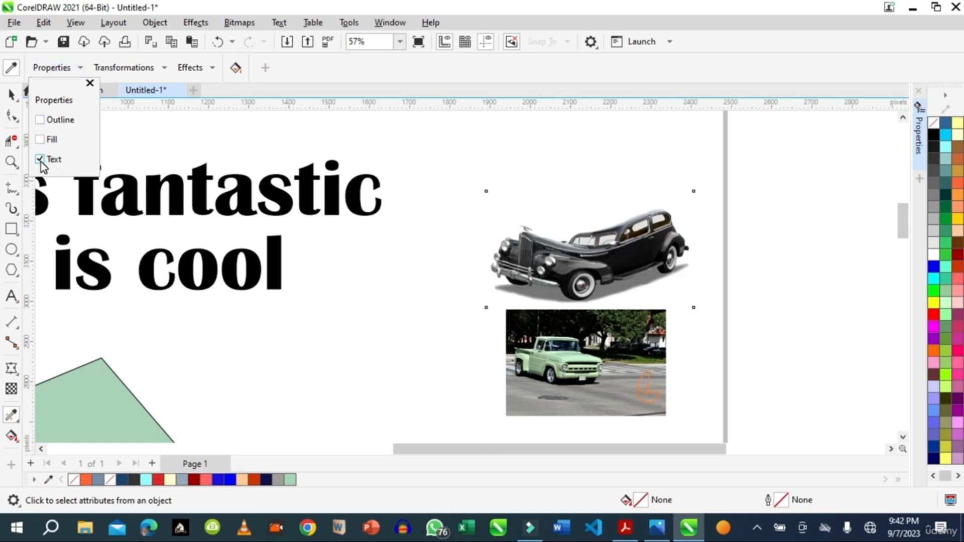
left_click(90, 83)
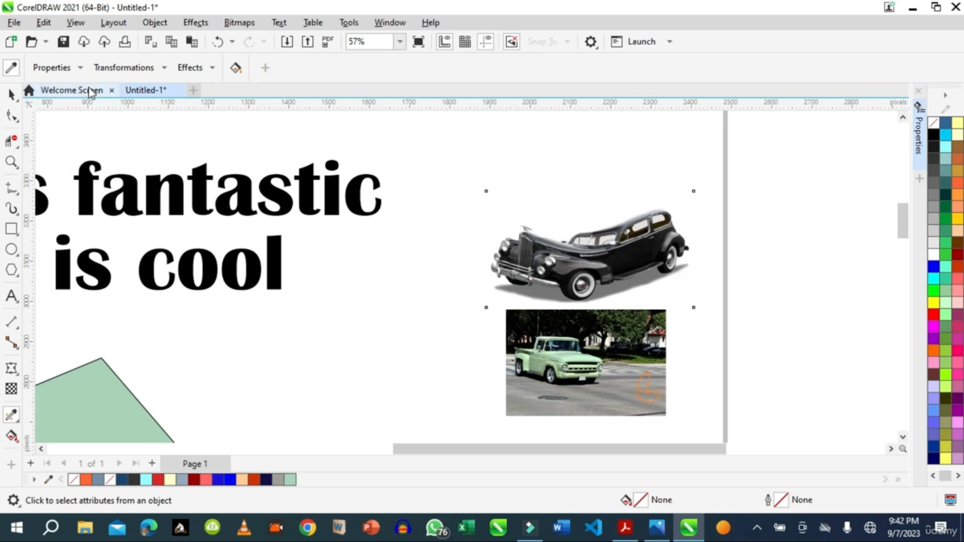
- Copy the envelope effect from the black car image onto the green truck photo
left_click(577, 256)
left_click(579, 336)
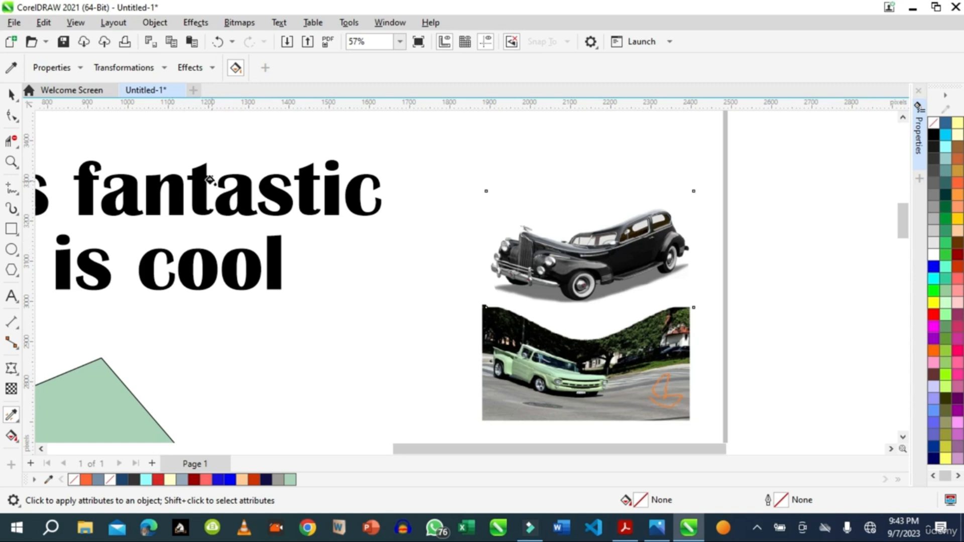
left_click(212, 69)
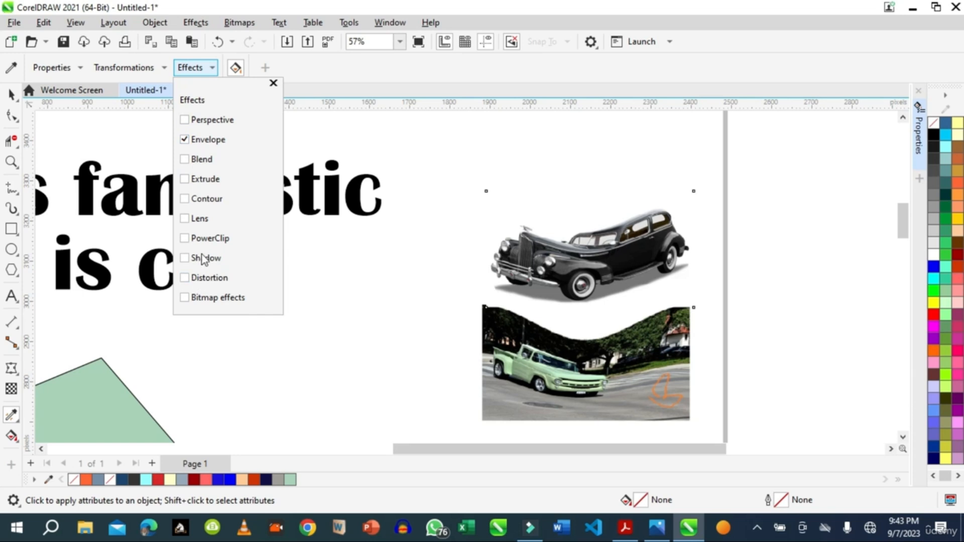
left_click(482, 199)
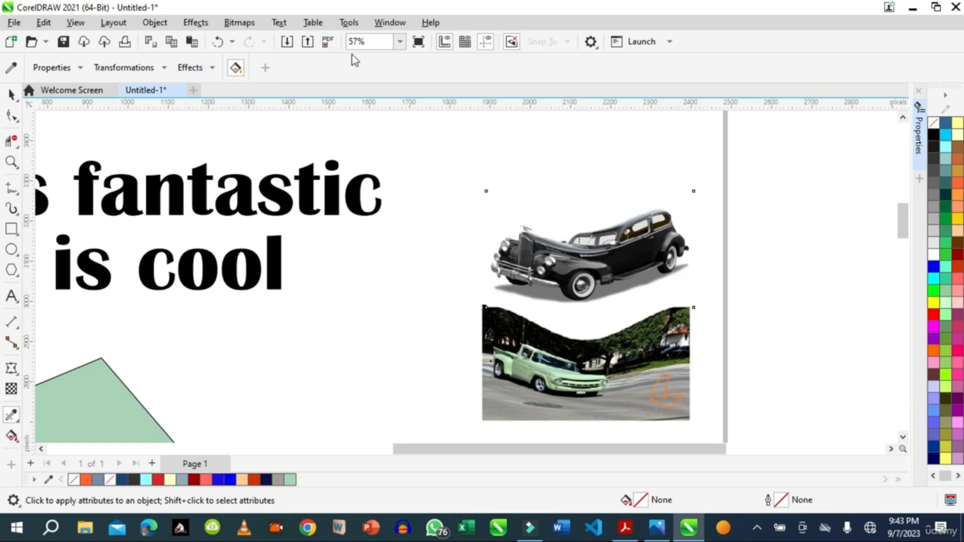
- Move the peach square off the page into the empty area to the left of it
left_click(400, 42)
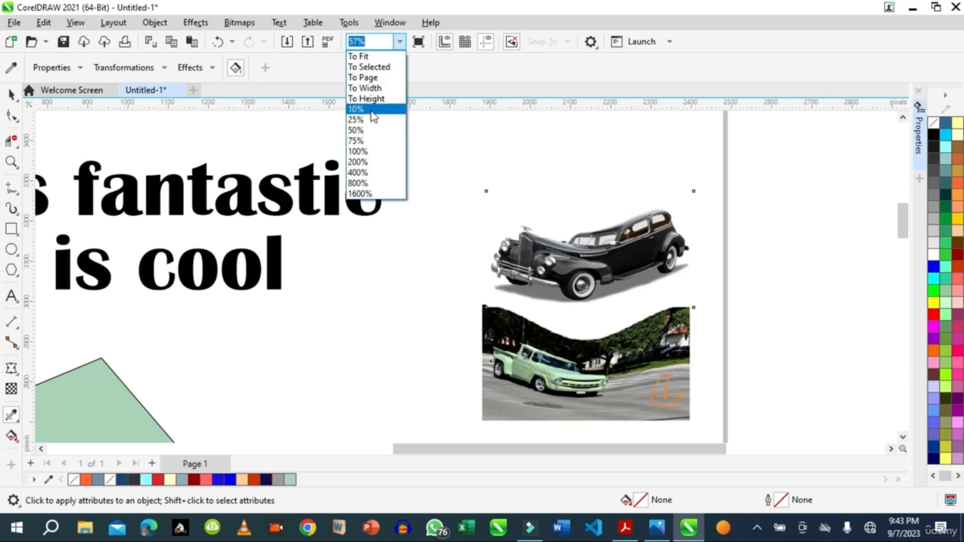
left_click(363, 79)
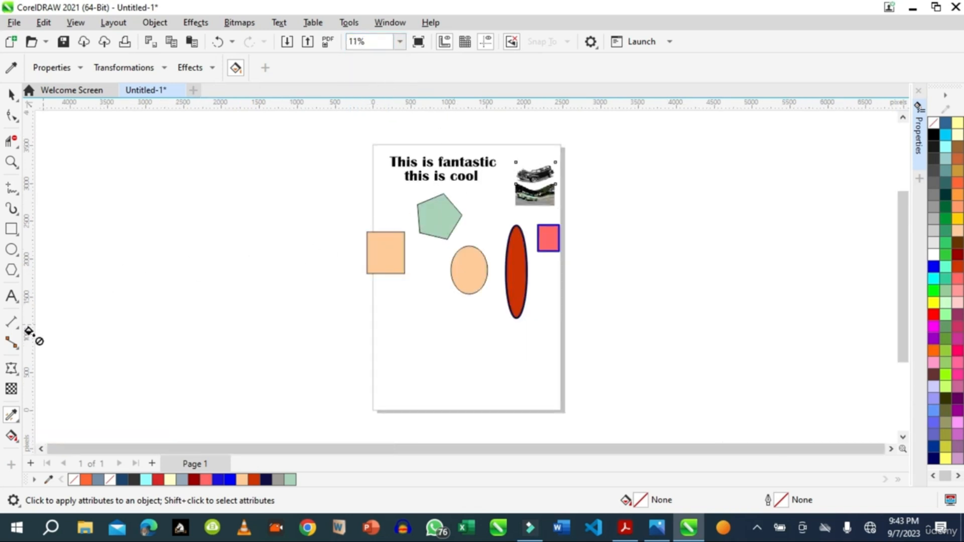
left_click(18, 420)
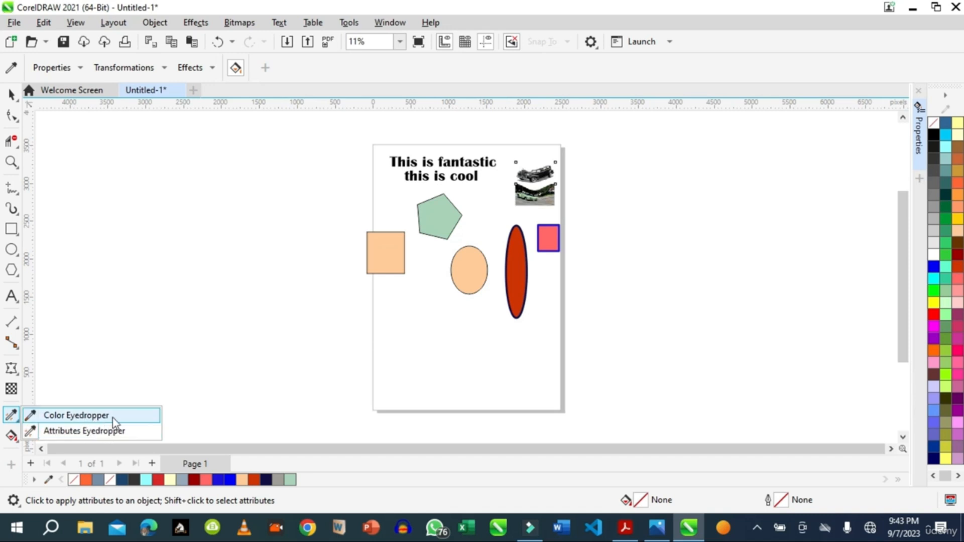
left_click(14, 438)
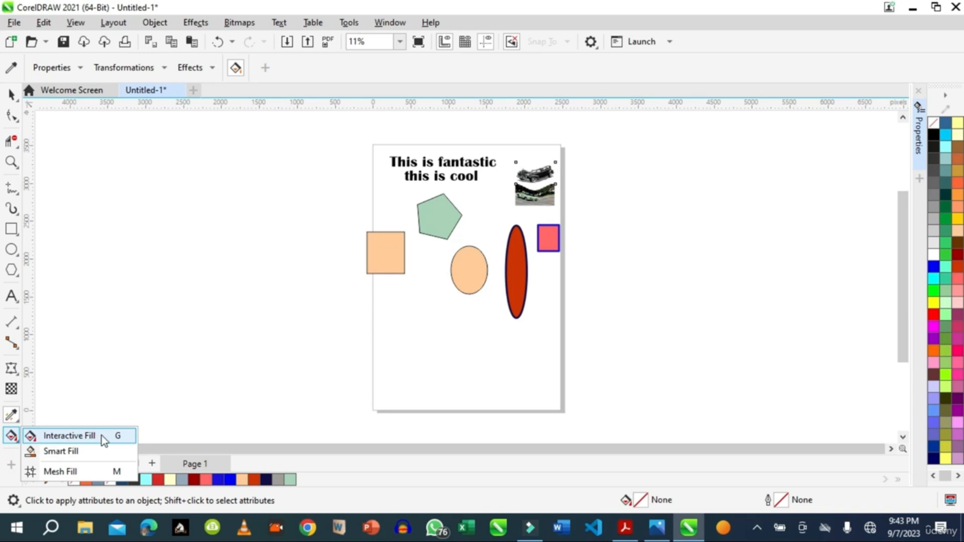
left_click(12, 94)
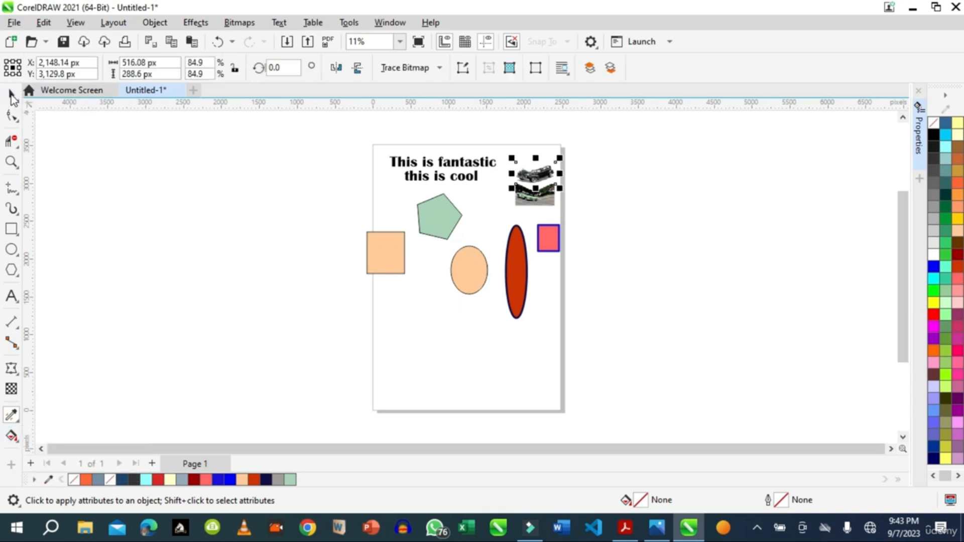
left_click(374, 251)
left_click_drag(374, 251, 293, 226)
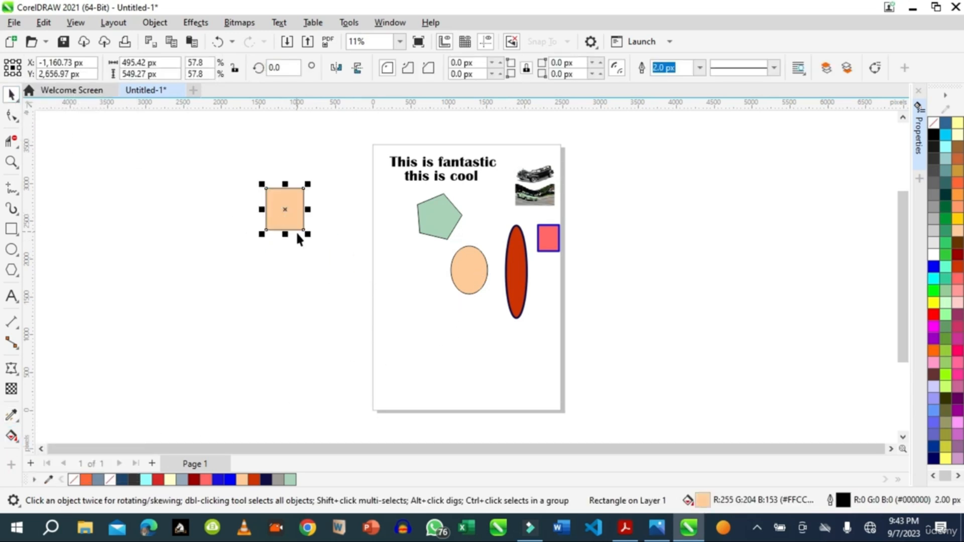
- Enlarge the peach square proportionally from its lower-right corner to about 1,159 × 1,285 px
left_click(316, 241)
left_click(296, 220)
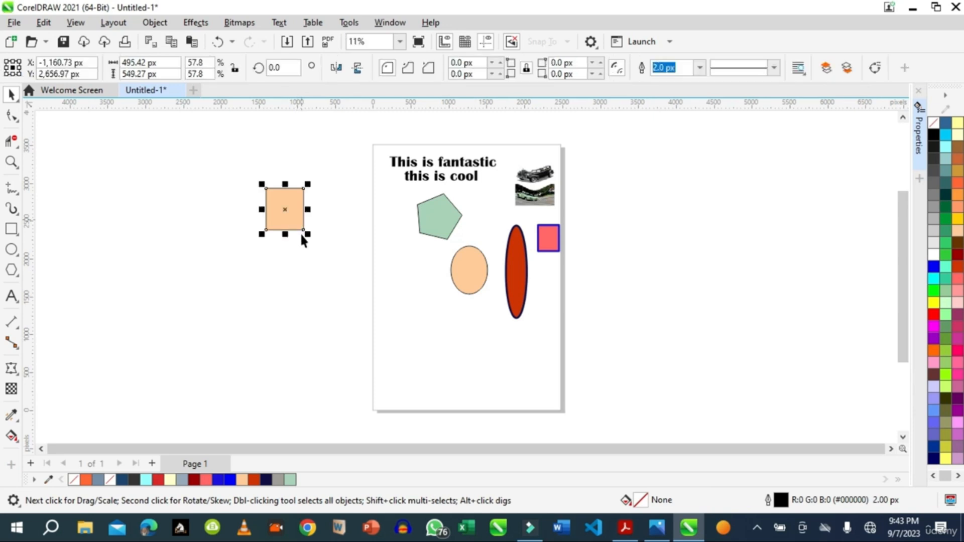
left_click_drag(308, 234, 357, 287)
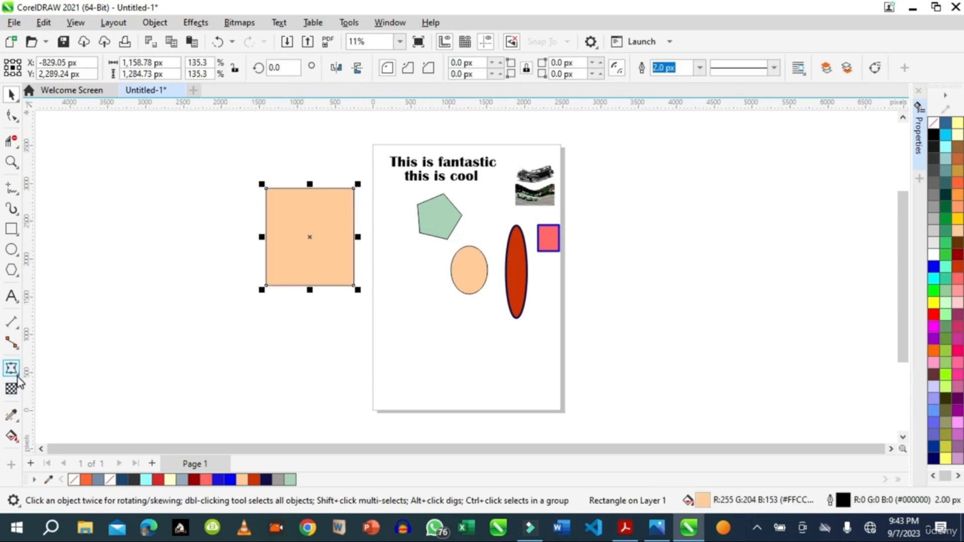
- Apply a linear fountain fill to the peach rectangle with Interactive Fill, running from near its upper edge down toward its lower edge
left_click(15, 438)
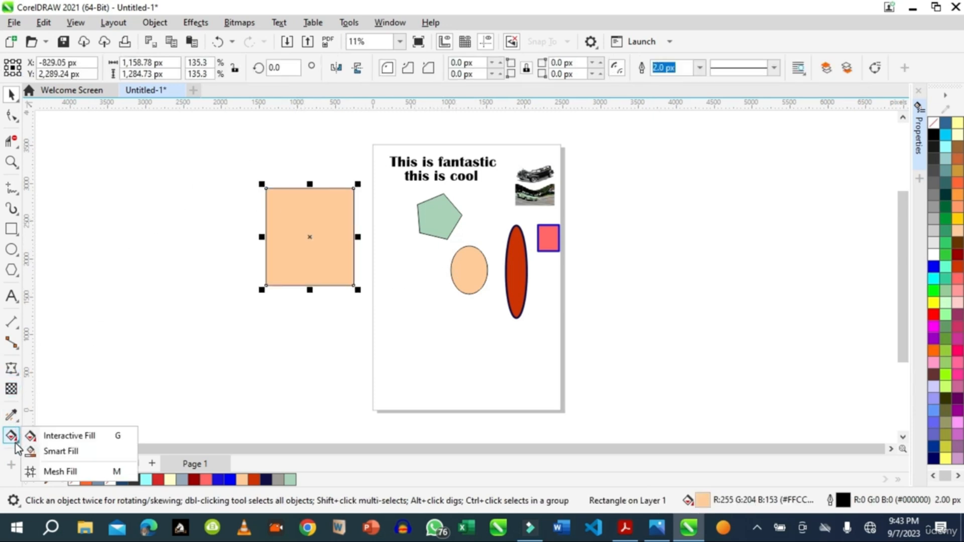
left_click(81, 437)
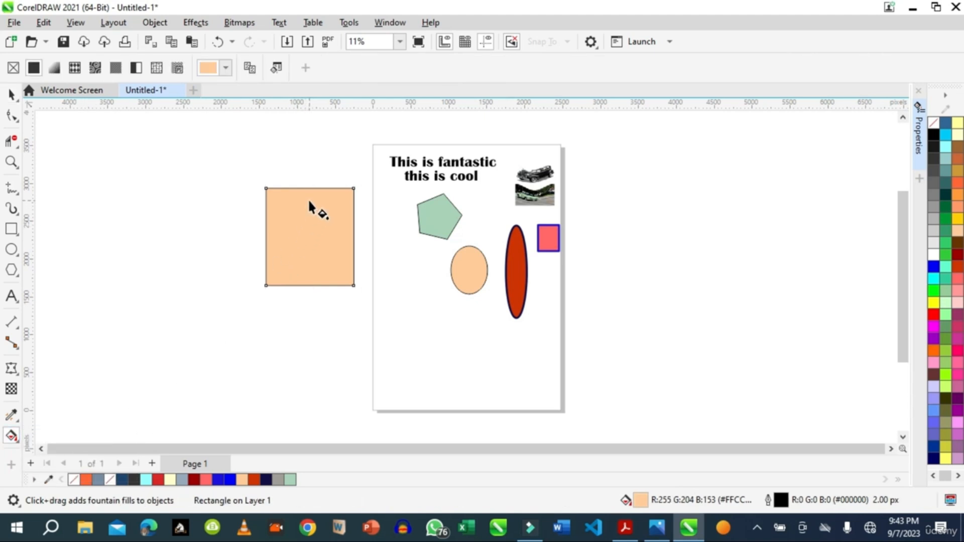
left_click_drag(312, 203, 308, 266)
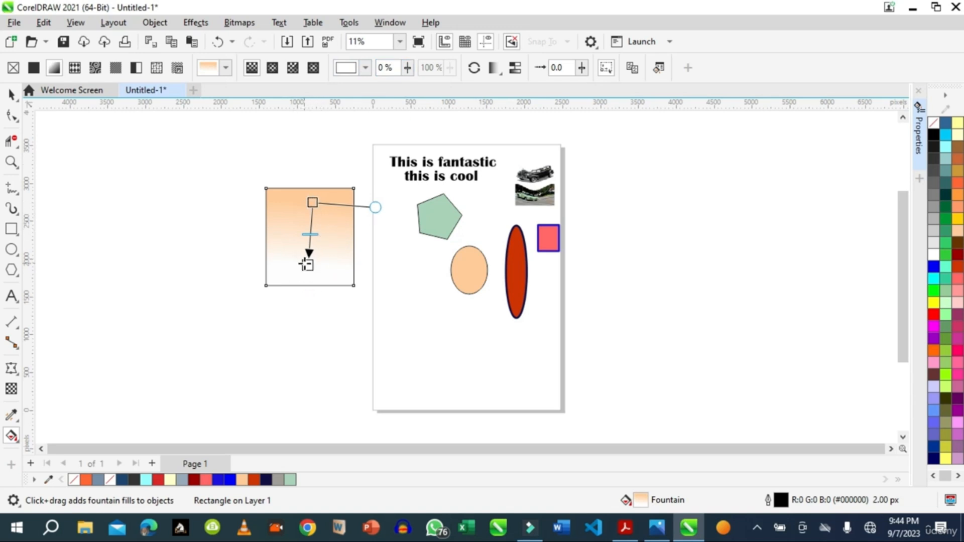
- Set the gradient's end colour to red #E81212 and move its start node down toward the middle of the rectangle
left_click(308, 265)
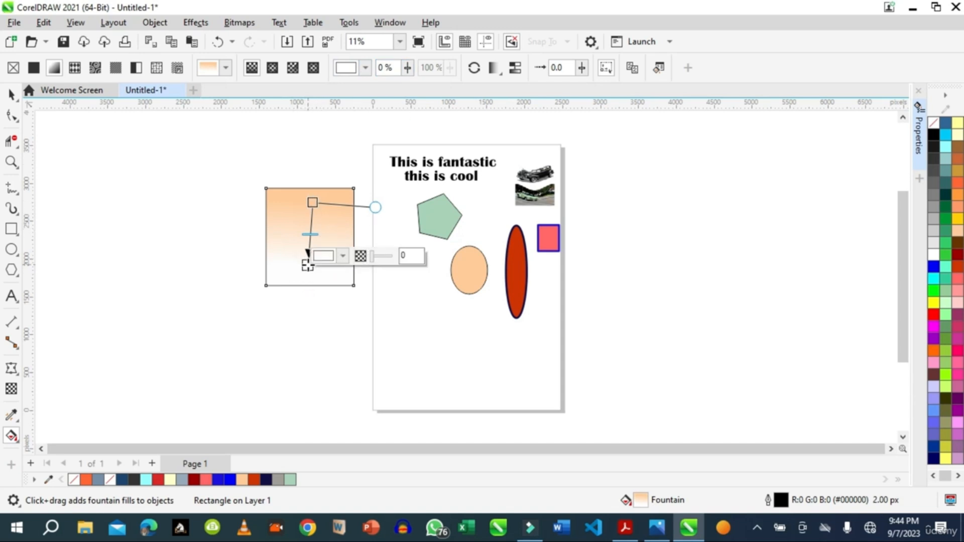
left_click(341, 255)
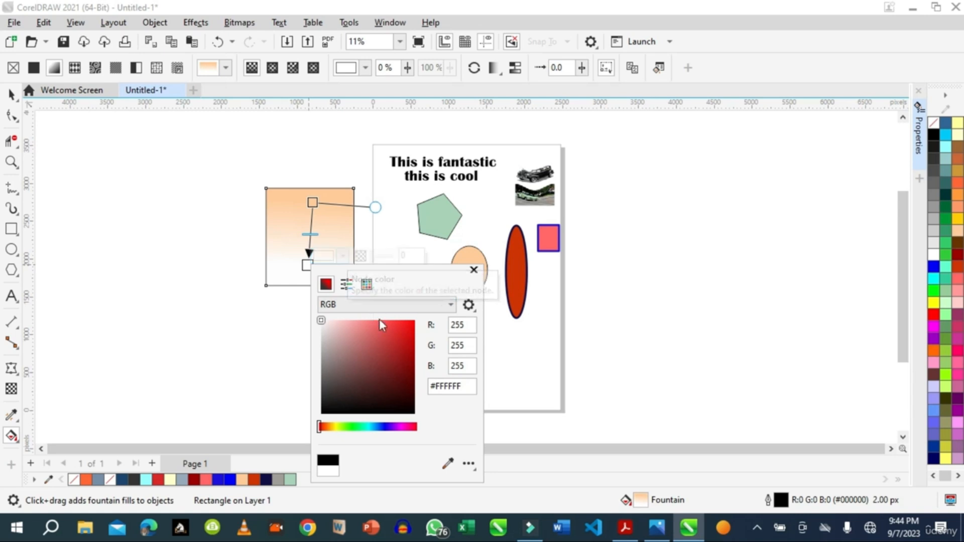
left_click(407, 328)
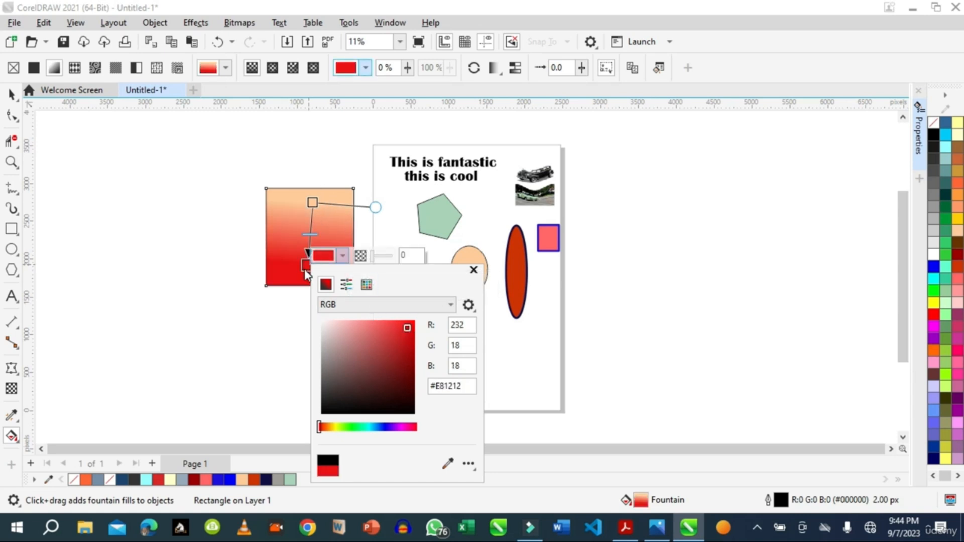
left_click(474, 271)
left_click_drag(312, 203, 311, 231)
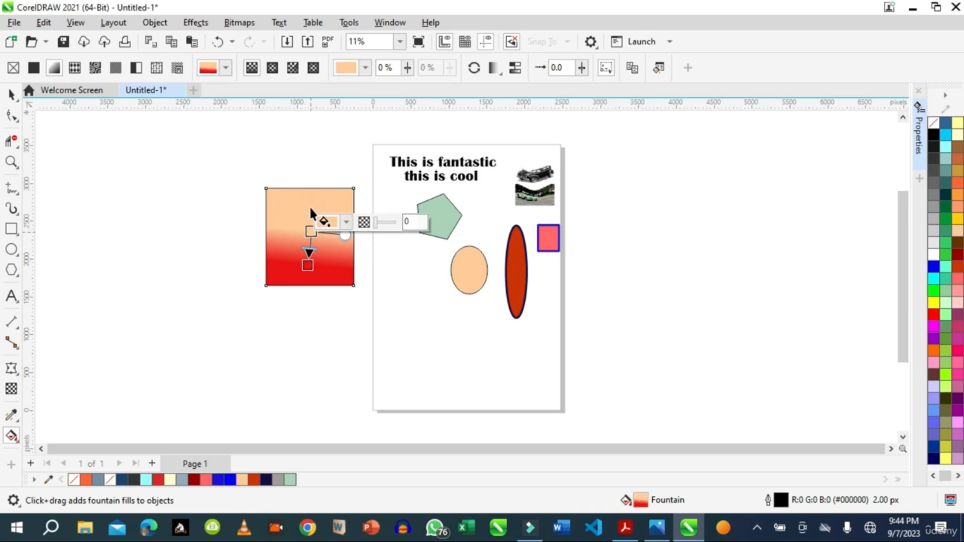
- Change the gradient to an elliptical fountain fill, widen it and move its red centre toward the rectangle's lower left
left_click(272, 68)
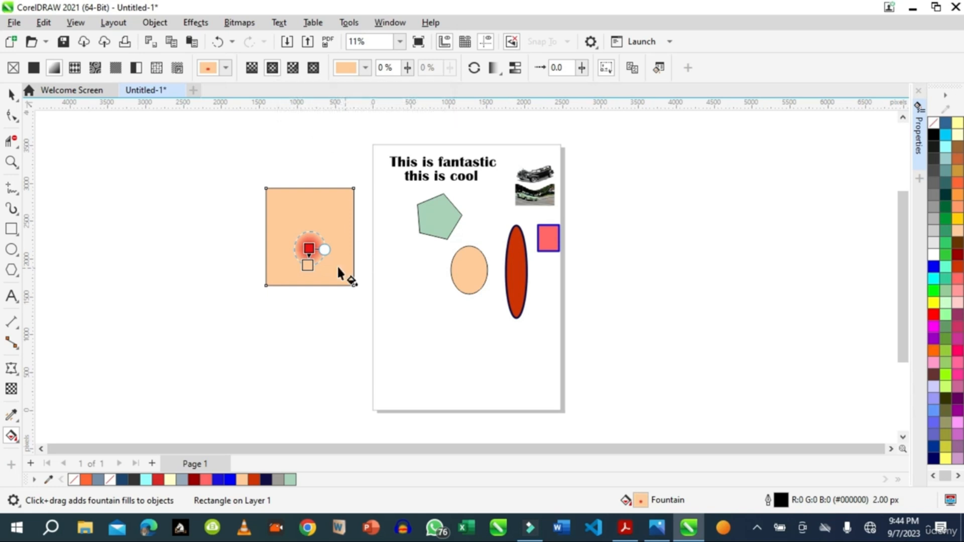
left_click_drag(323, 249, 312, 228)
left_click_drag(308, 266, 332, 273)
left_click_drag(430, 138, 292, 258)
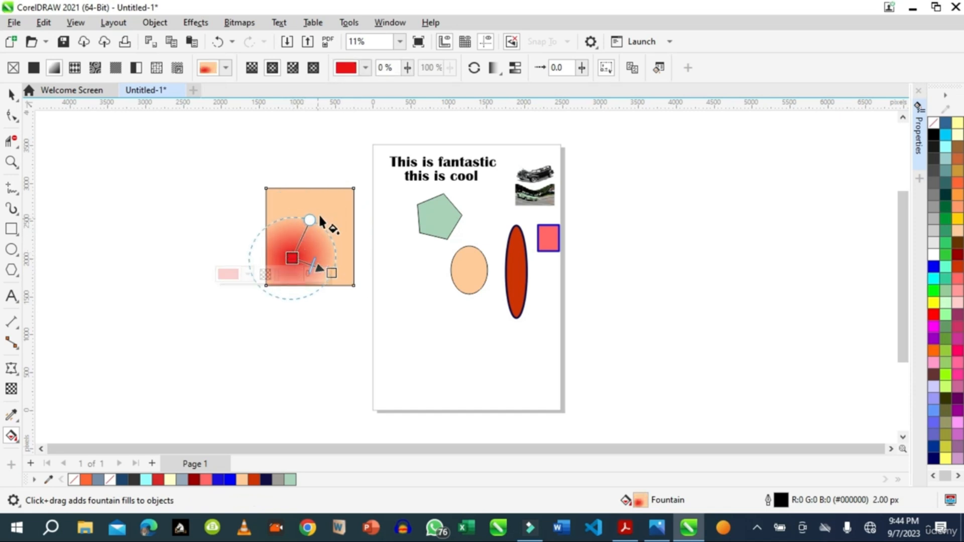
- Stretch the elliptical gradient up to the peach rectangle's upper edge
left_click_drag(309, 219, 314, 189)
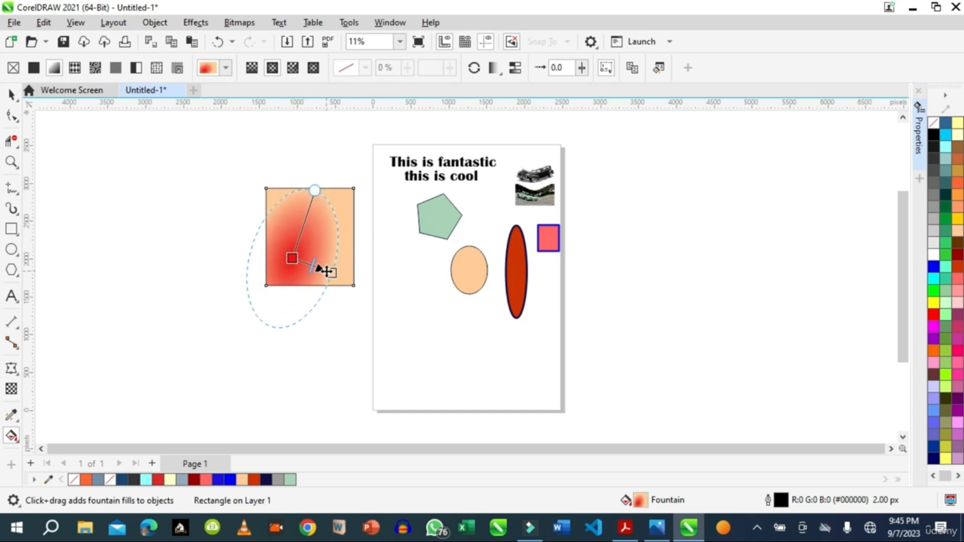
- Move the "this is cool" text onto the gradient rectangle and order it to the front of the page
left_click(11, 94)
left_click_drag(429, 178, 308, 224)
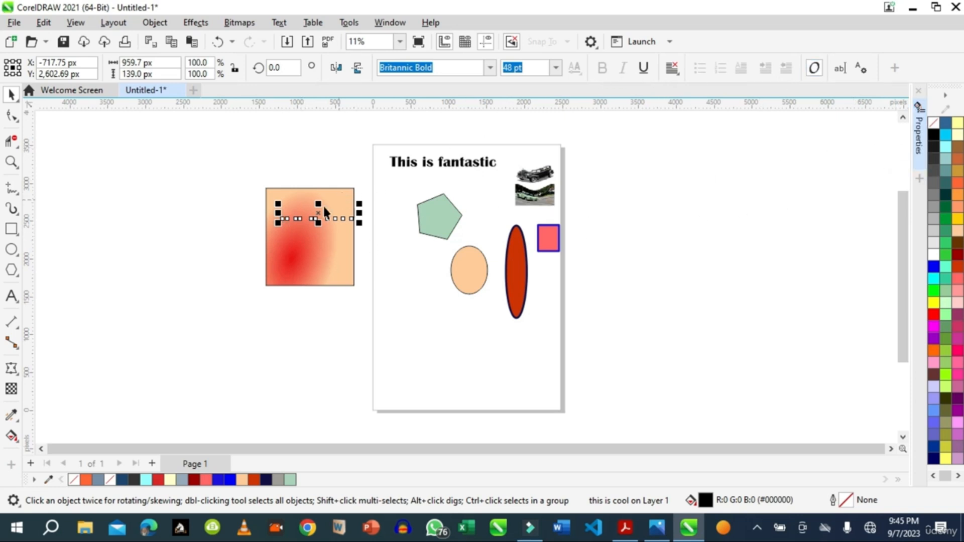
left_click(155, 22)
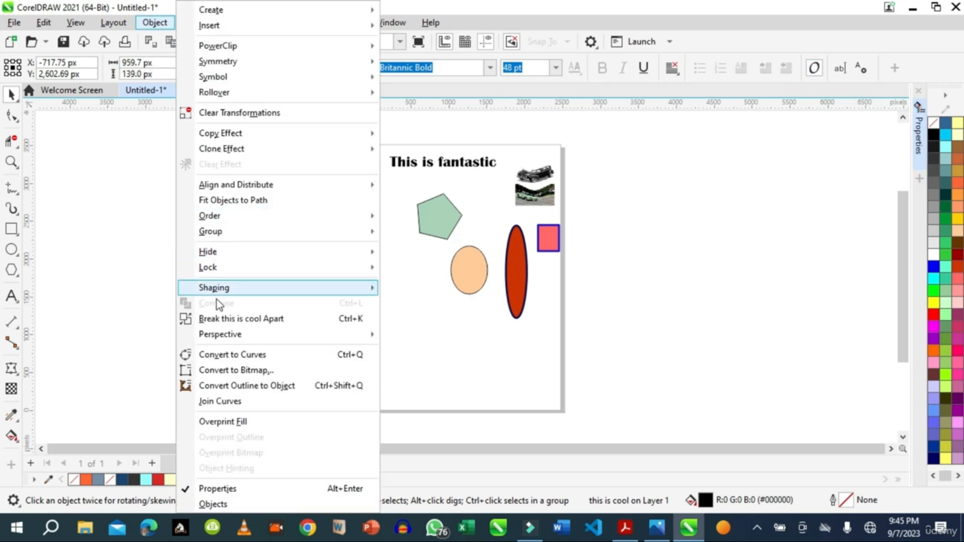
mouse_move(201, 219)
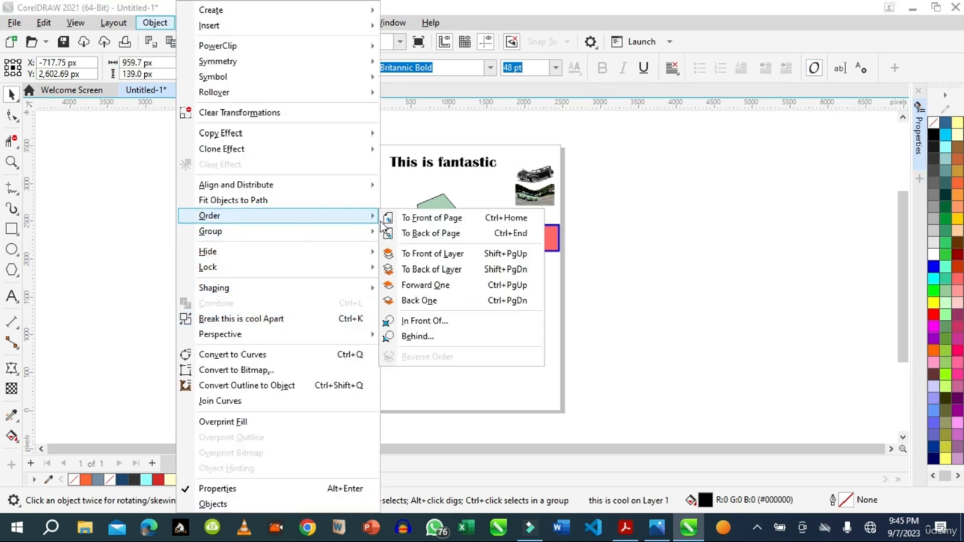
left_click(409, 220)
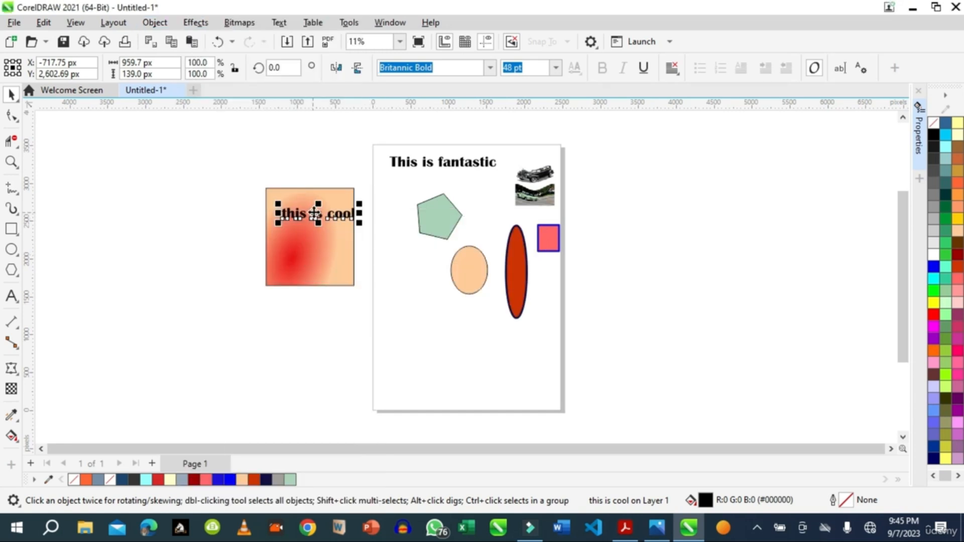
left_click_drag(314, 220, 303, 233)
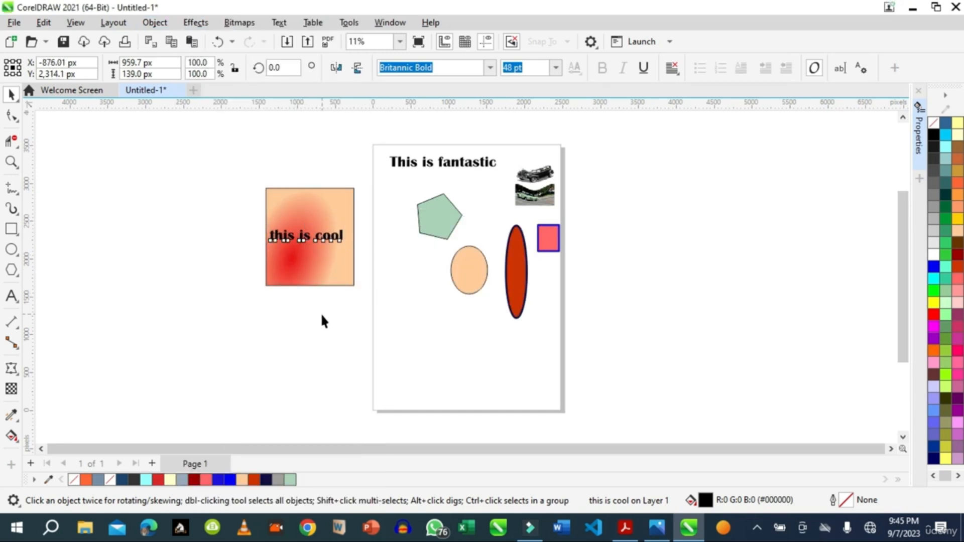
left_click(315, 297)
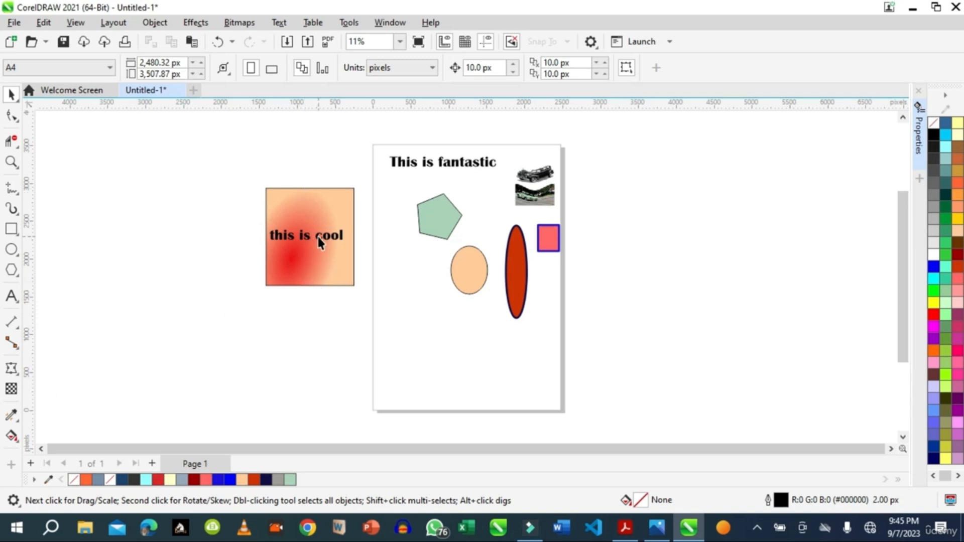
- Draw a rectangle about 838 × 1,238 px to the left of the gradient rectangle and fill it orange #FF9933
left_click(11, 229)
left_click_drag(139, 172, 204, 265)
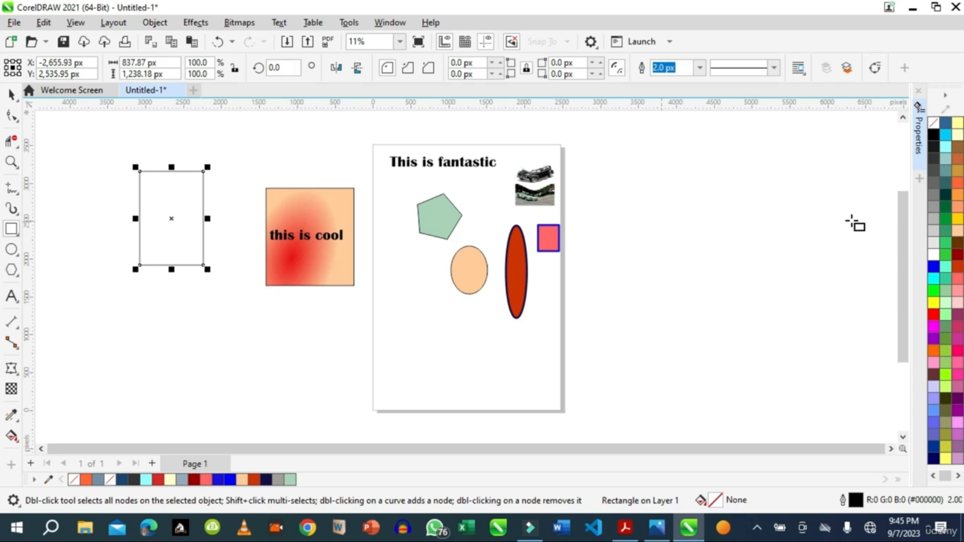
left_click(958, 197)
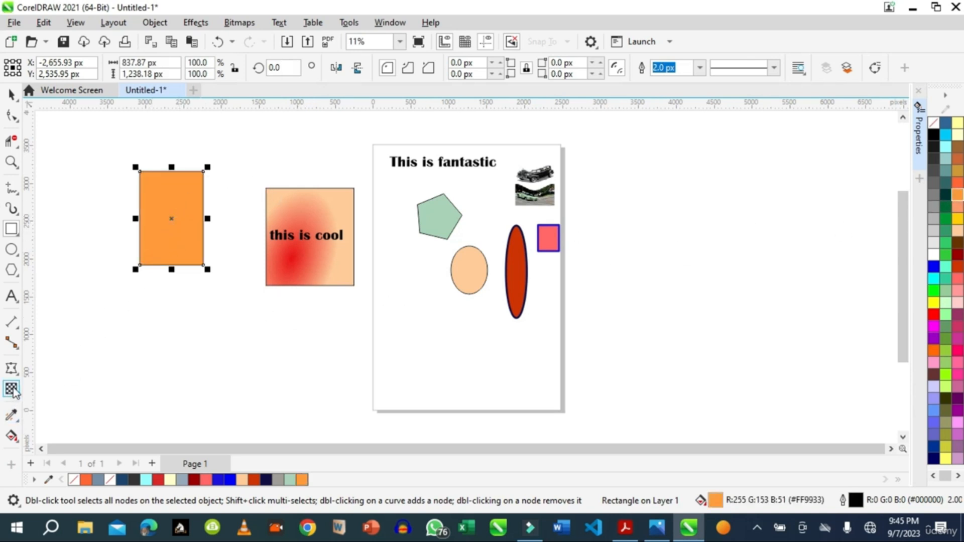
- Apply an orange-to-white linear fountain fill to the new rectangle, running from near its upper edge down toward its lower edge
left_click(11, 435)
left_click_drag(171, 179, 171, 241)
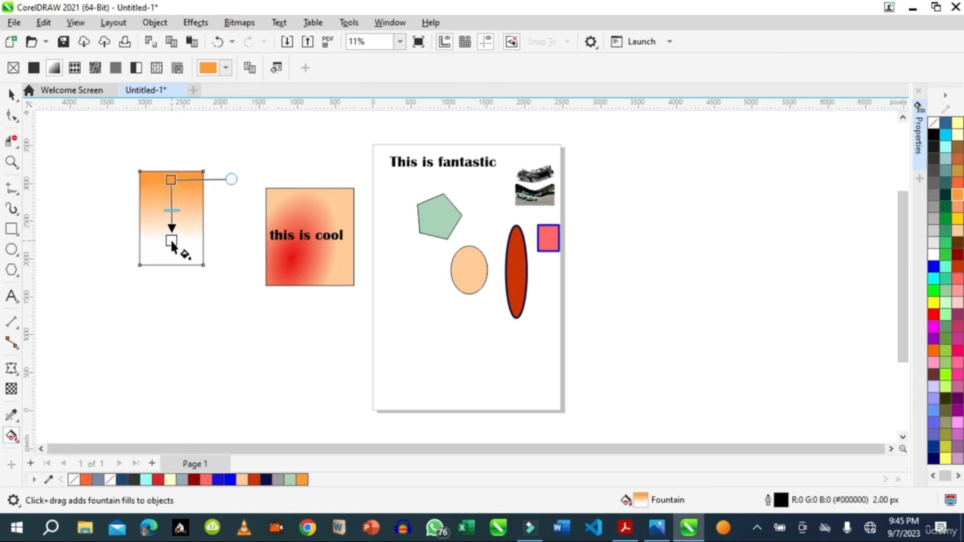
left_click(11, 94)
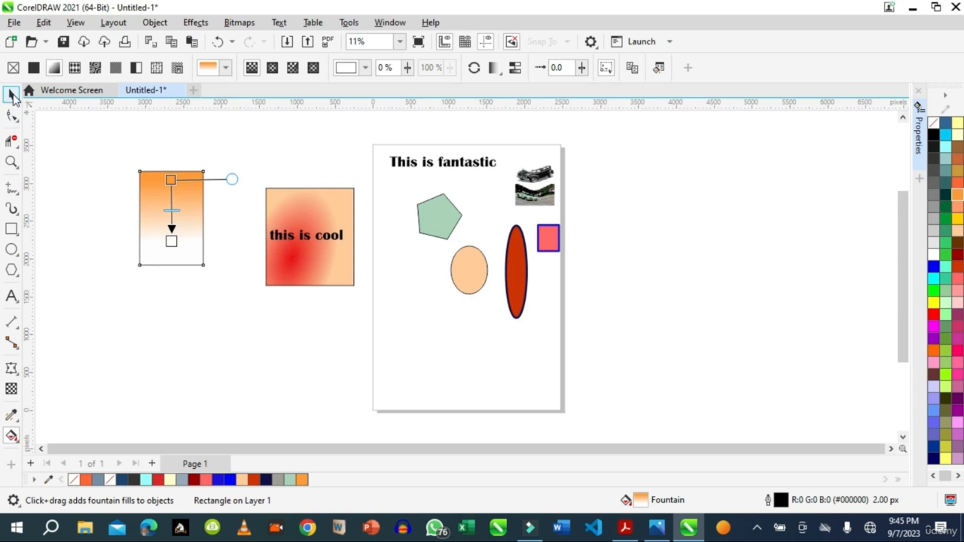
- Draw a second rectangle about 763 × 1,201 px below the orange-to-white one and fill it orange #FF9933
left_click(16, 231)
left_click(46, 232)
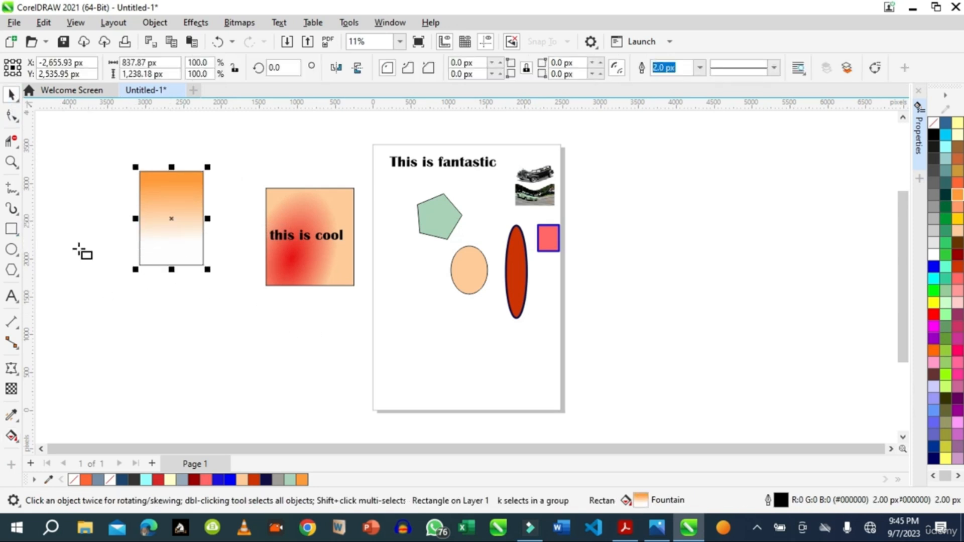
left_click_drag(140, 293, 199, 384)
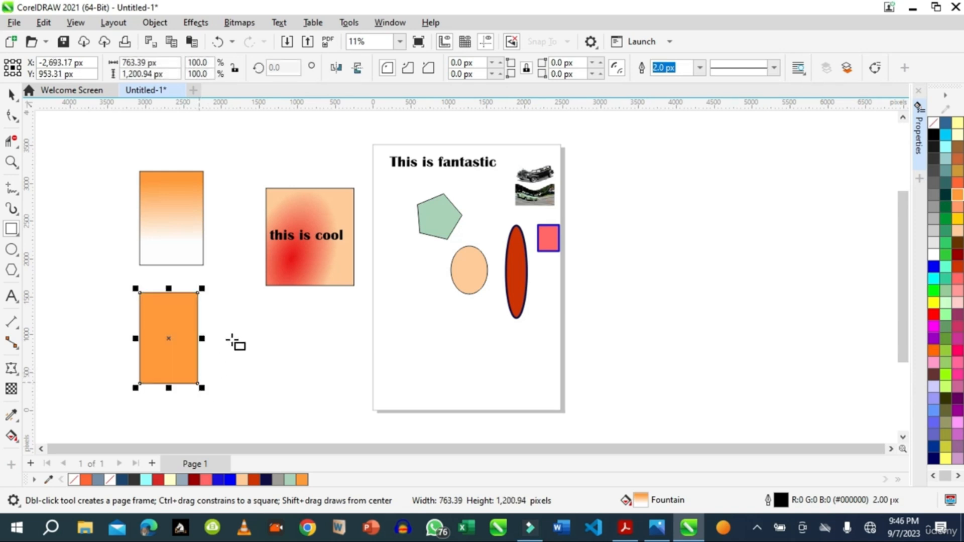
- Apply a linear fountain transparency to the second orange rectangle, fading it from its upper edge down toward its lower edge
left_click(12, 389)
left_click_drag(170, 294, 170, 355)
- Move the transparent rectangle onto the page over the "This is fantastic" text to see the text through it
left_click(12, 94)
left_click_drag(171, 306, 460, 182)
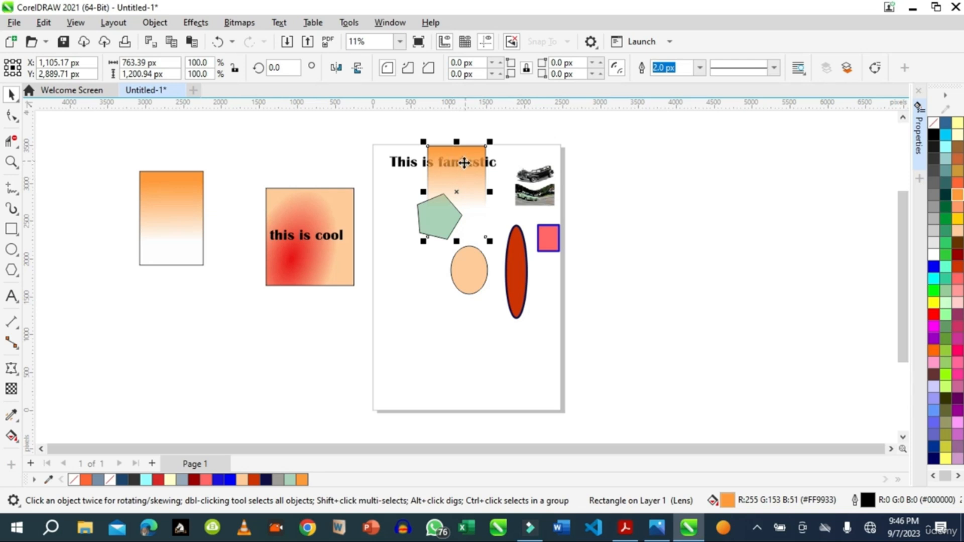
left_click_drag(452, 170, 451, 173)
- Rearrange the three gradient rectangles off the page's left side, with the orange-to-white one between the transparent and elliptical-gradient ones
left_click_drag(186, 223, 223, 218)
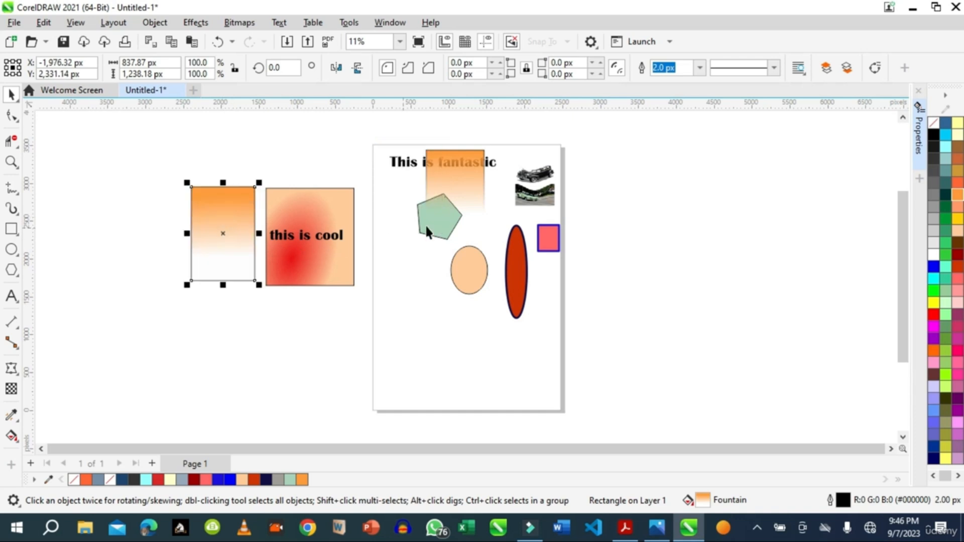
left_click_drag(453, 181, 145, 266)
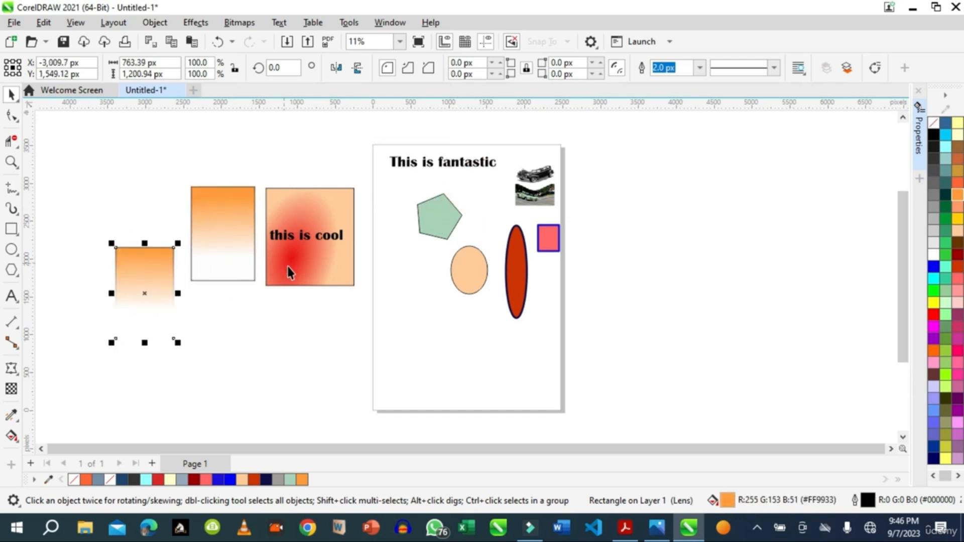
left_click(318, 264)
left_click_drag(319, 264, 323, 279)
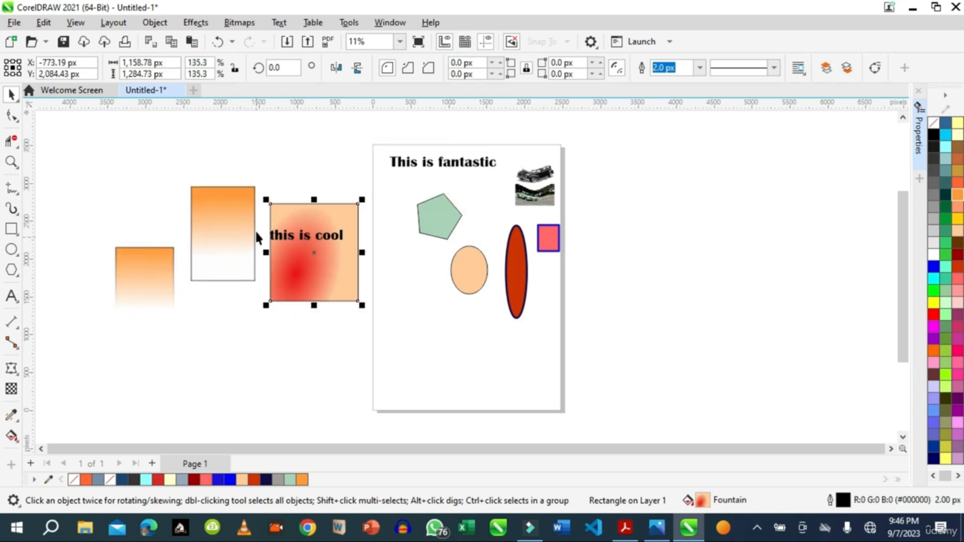
- Open the orange-to-white rectangle's fountain fill for editing with Interactive Fill
left_click(231, 238)
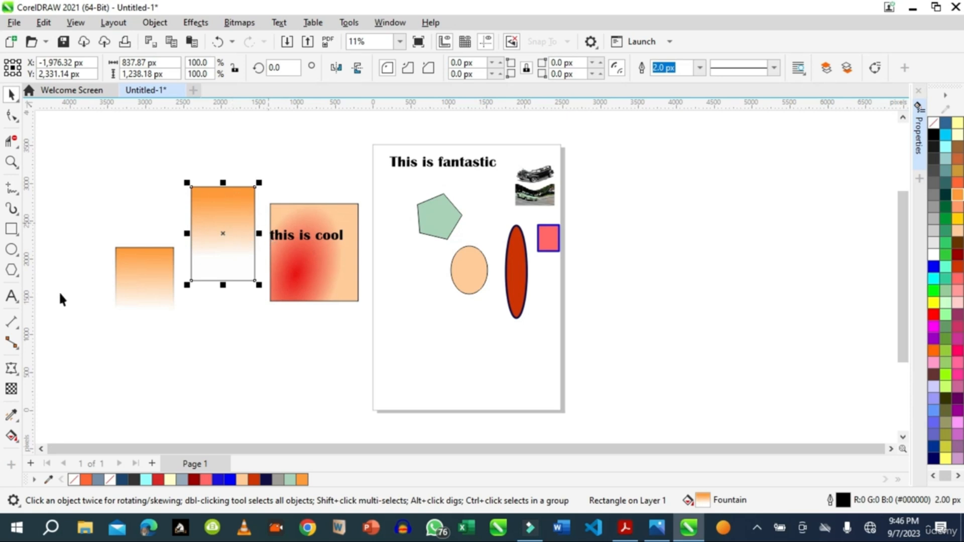
left_click(14, 437)
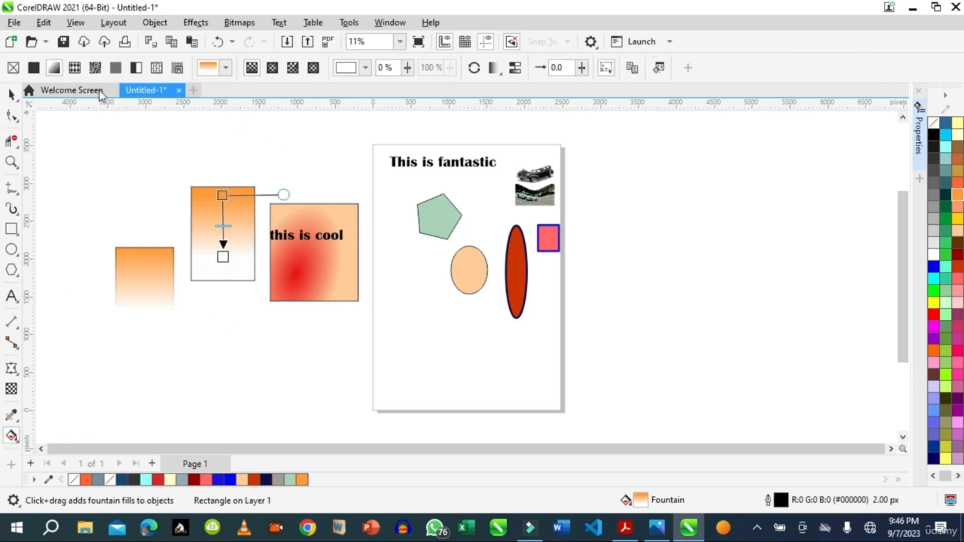